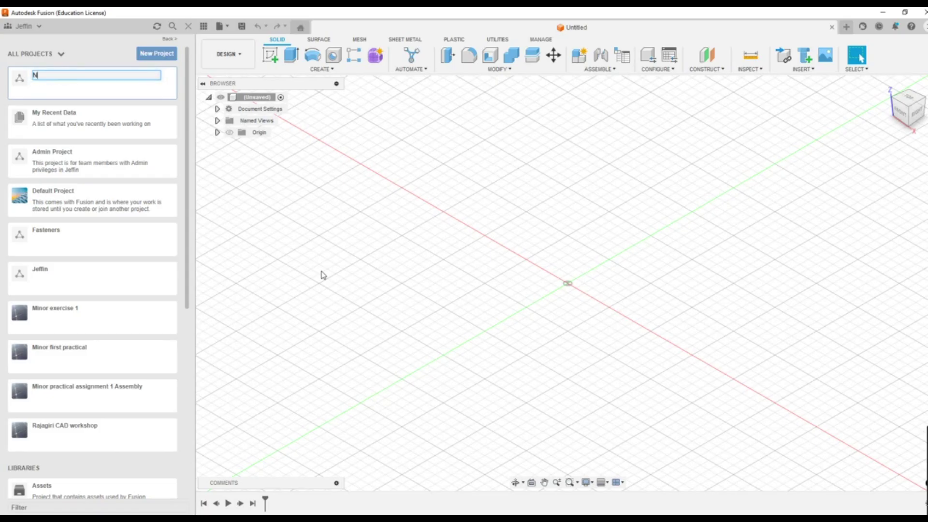
# - Name the new project Nut and Bolt Assembly and open it
pyautogui.write('ut an')
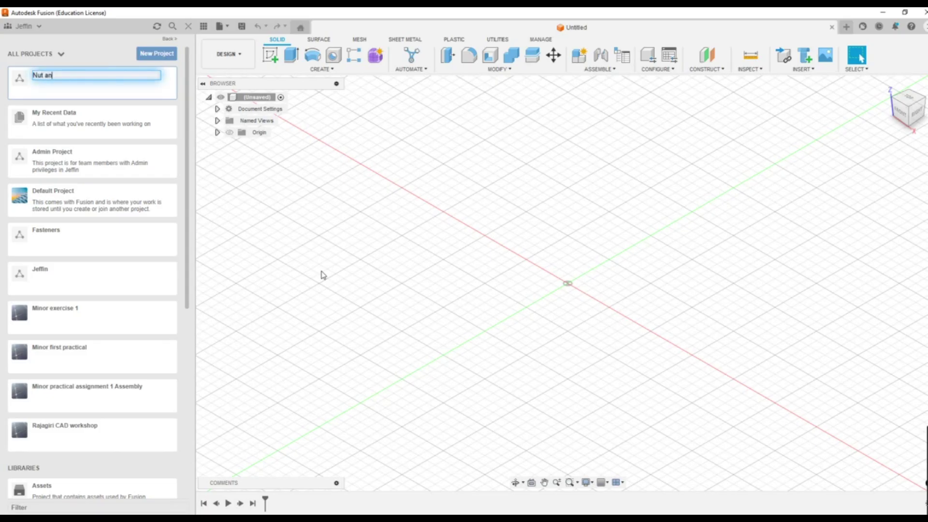
pyautogui.write('d Bolt Assembly')
pyautogui.press('Return')
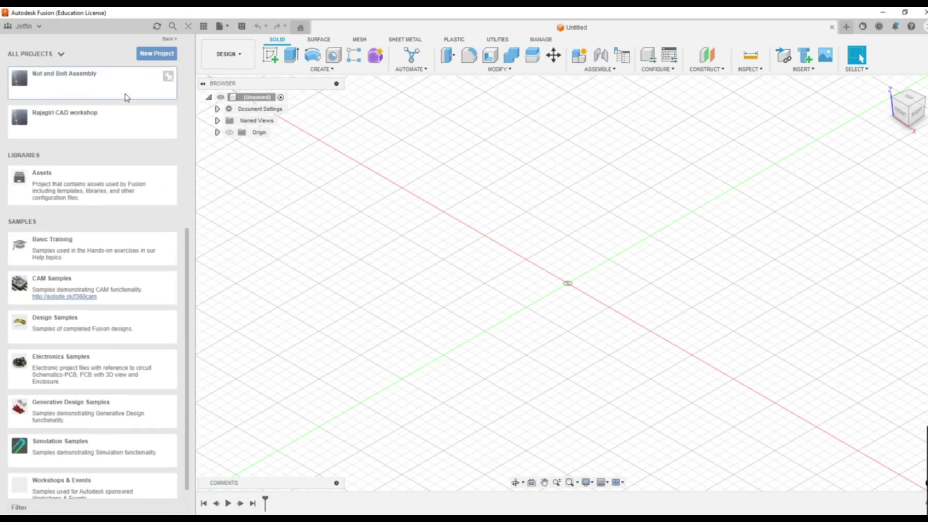
pyautogui.click(104, 88)
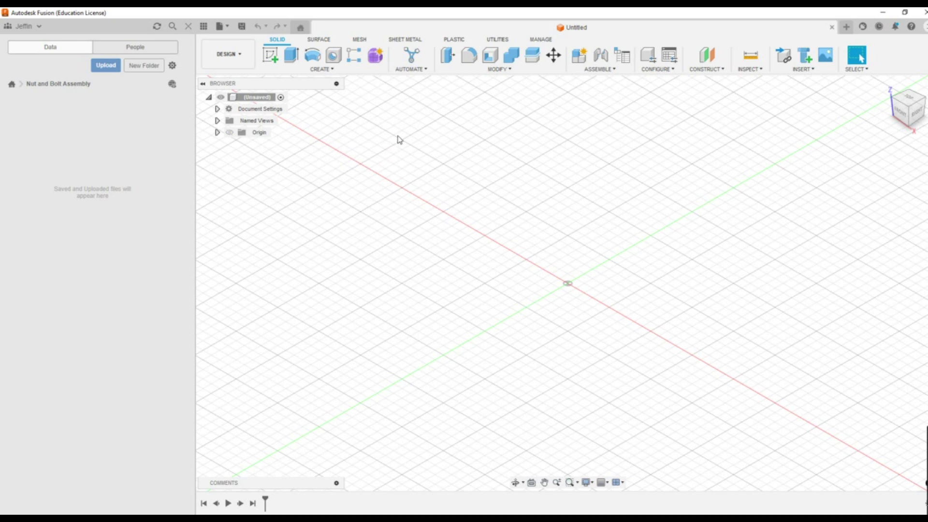
# - Create an internal standard component named Nut and keep it active
pyautogui.click(322, 70)
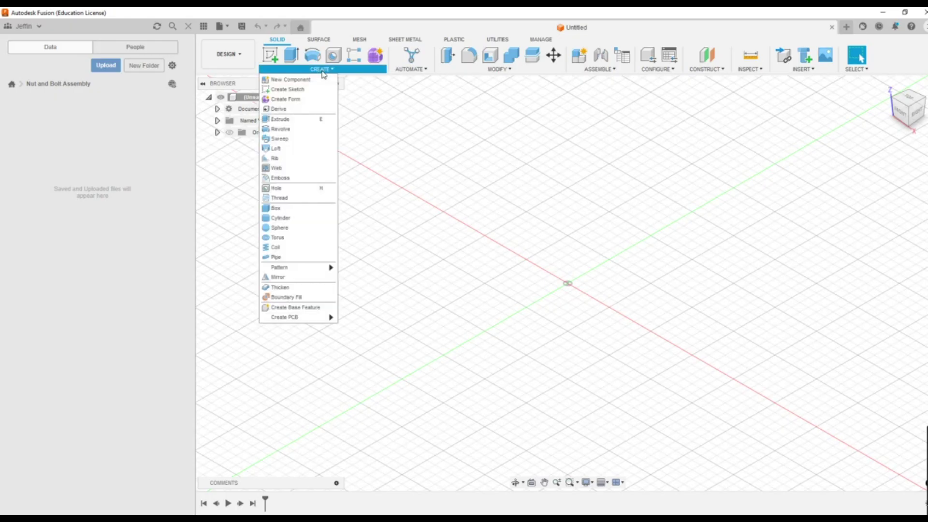
pyautogui.click(293, 80)
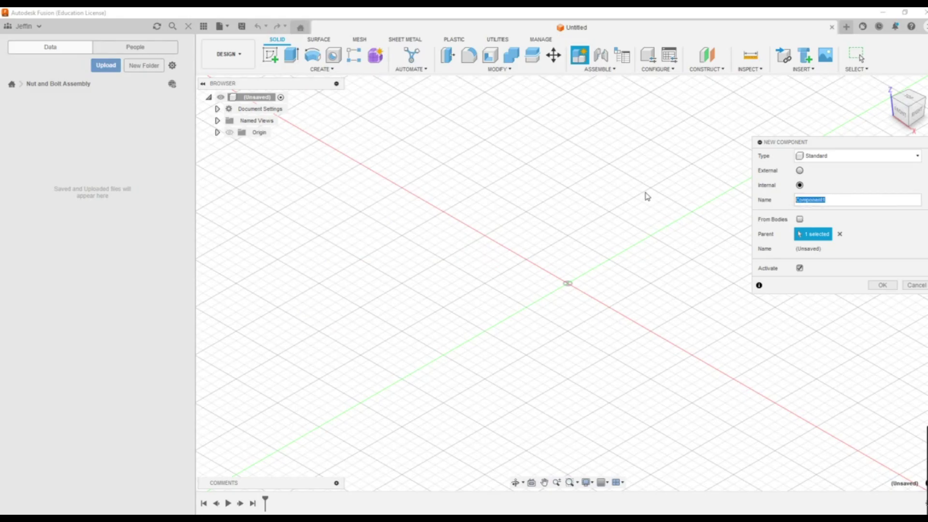
pyautogui.write('Nut')
pyautogui.click(882, 285)
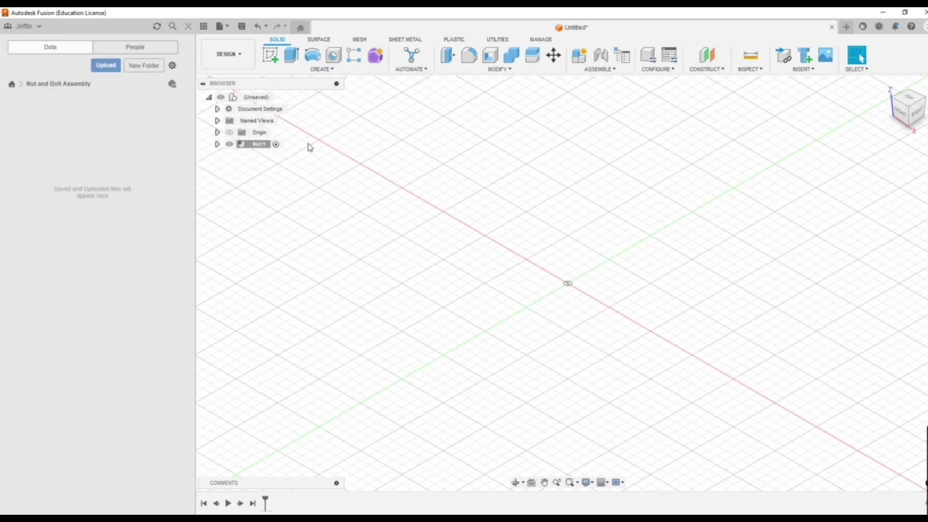
pyautogui.click(217, 144)
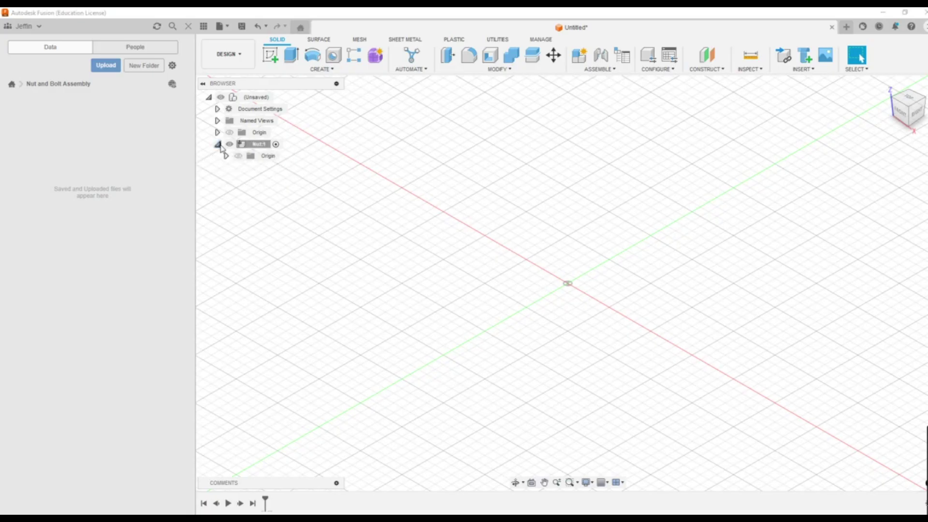
pyautogui.click(217, 144)
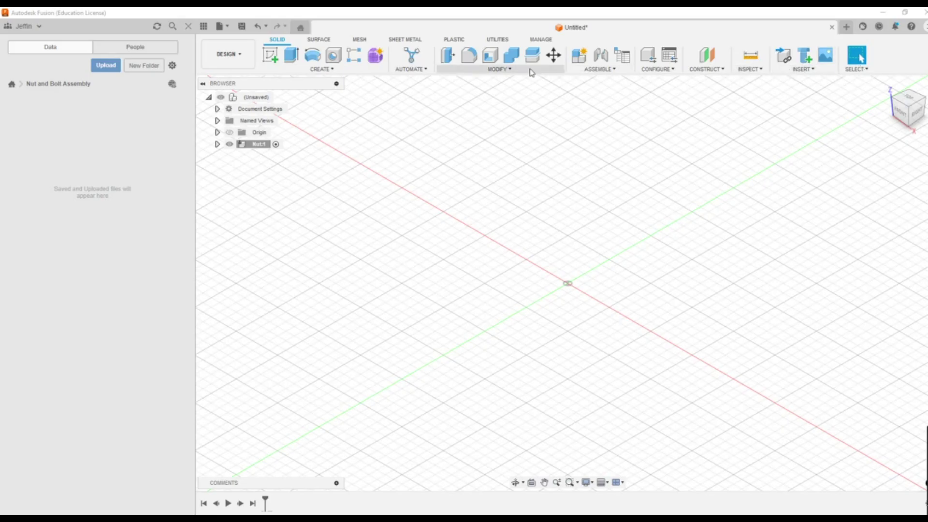
# - Consult the reference drawing and sketch a six-sided circumscribed polygon with an 11 mm radius, centred on the origin of the horizontal XY plane
pyautogui.click(267, 52)
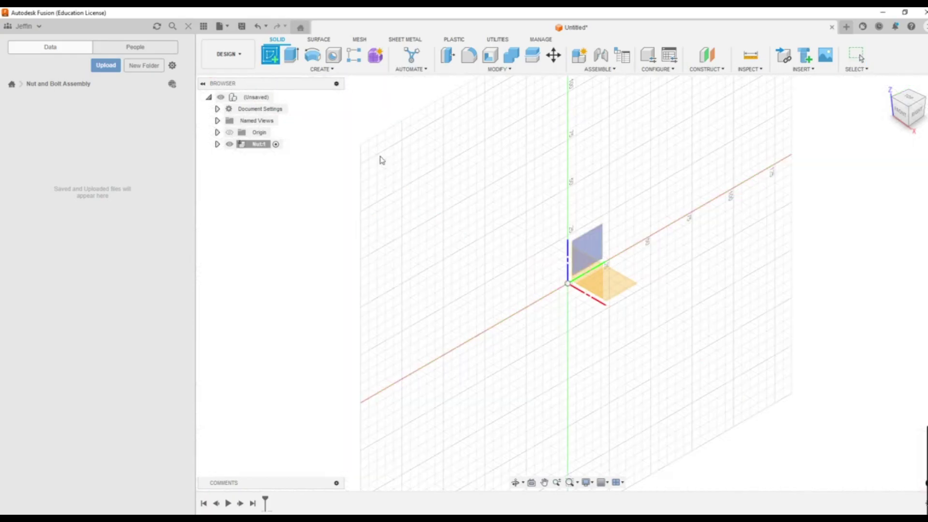
pyautogui.click(622, 286)
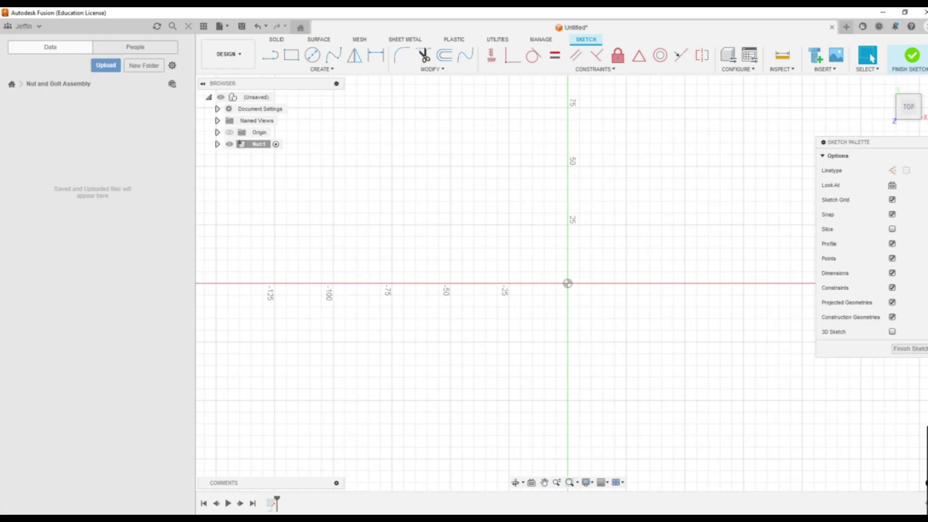
pyautogui.click(389, 462)
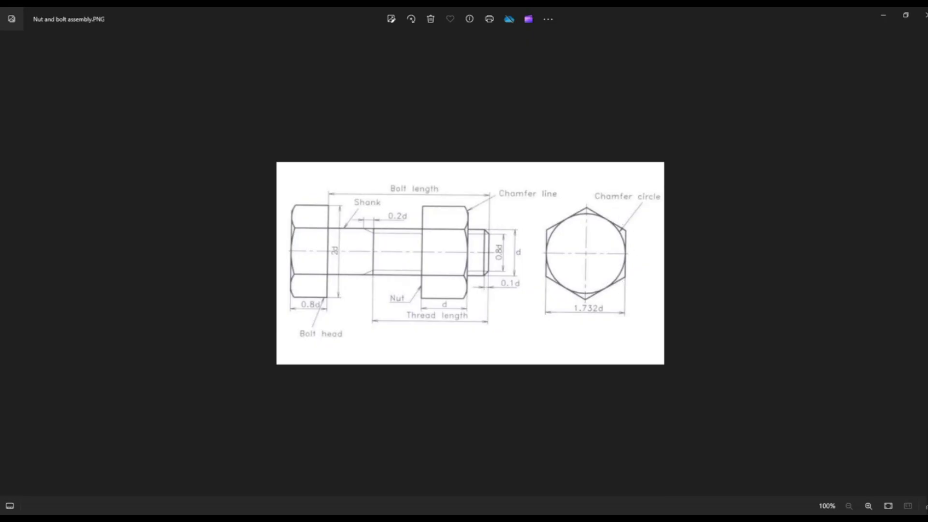
pyautogui.hotkey('alt', 'Tab')
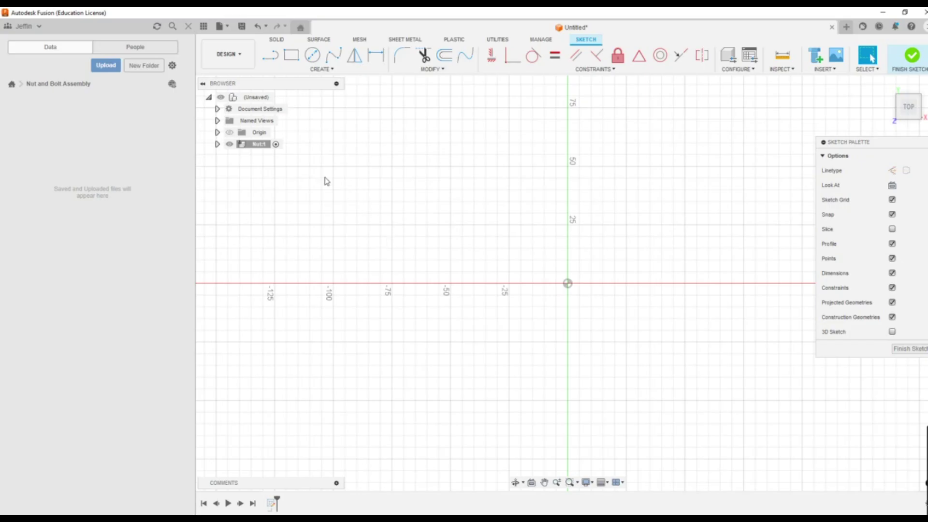
pyautogui.click(325, 71)
pyautogui.moveTo(323, 121)
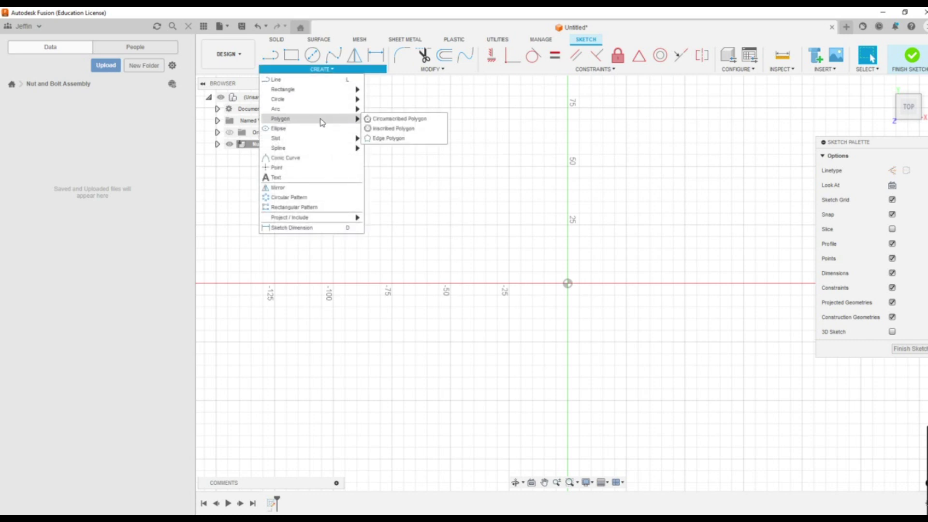
pyautogui.click(393, 118)
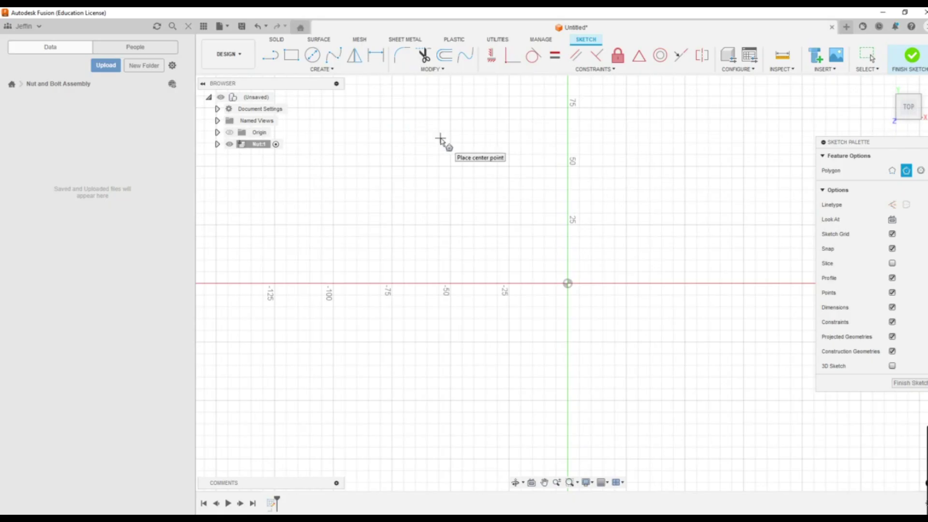
pyautogui.click(568, 283)
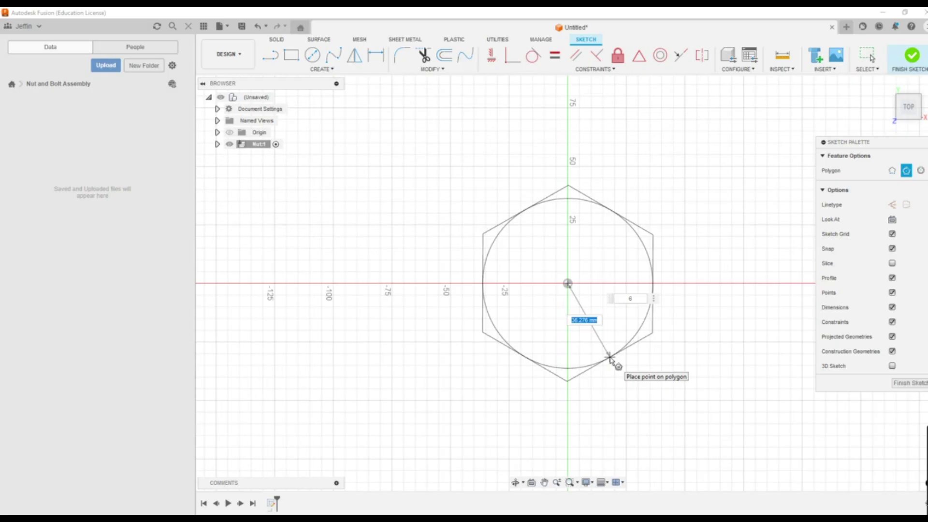
pyautogui.write('11')
pyautogui.press('Return')
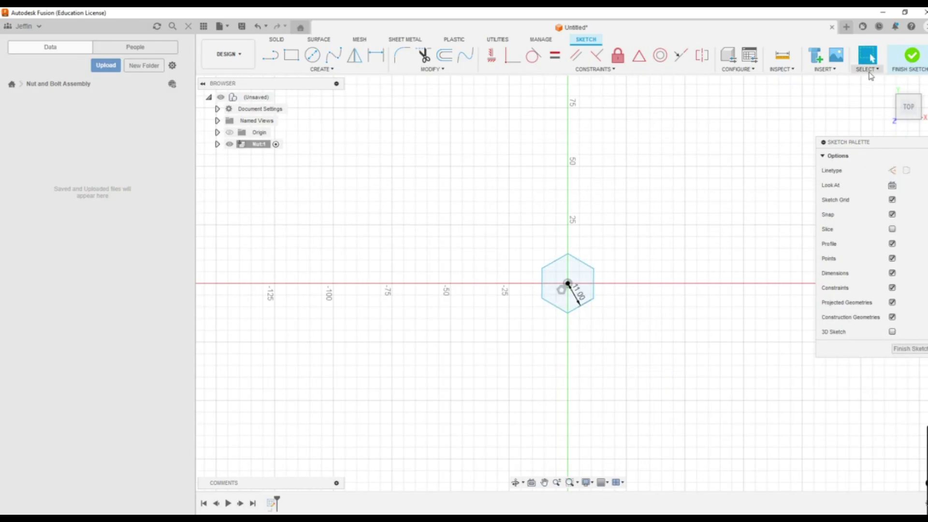
pyautogui.click(914, 57)
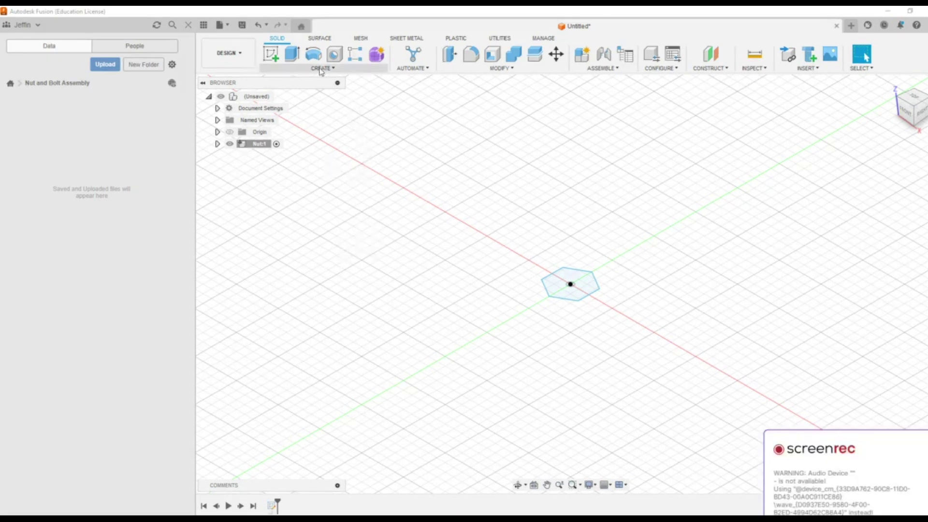
# - Check the nut thickness in the reference drawing and extrude the hexagon upward 12 mm as a new body
pyautogui.click(292, 54)
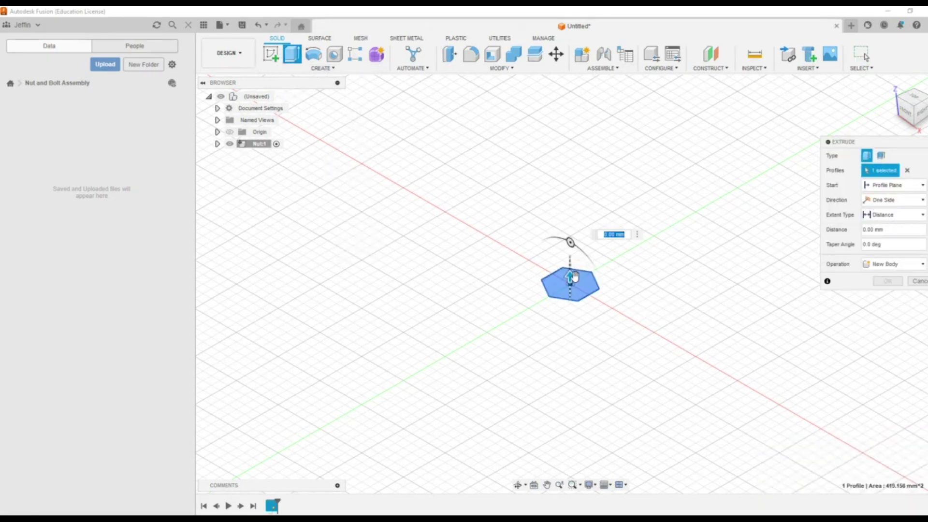
pyautogui.hotkey('alt', 'Tab')
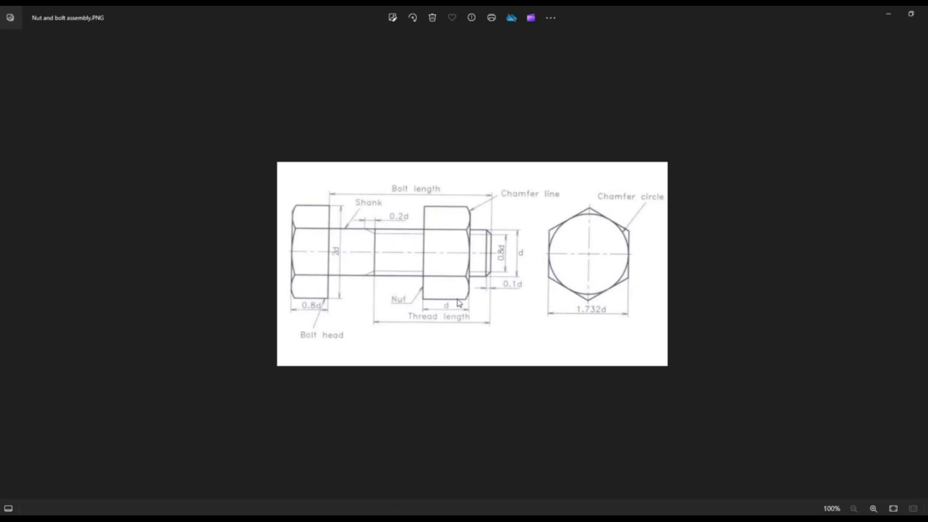
pyautogui.hotkey('alt', 'Tab')
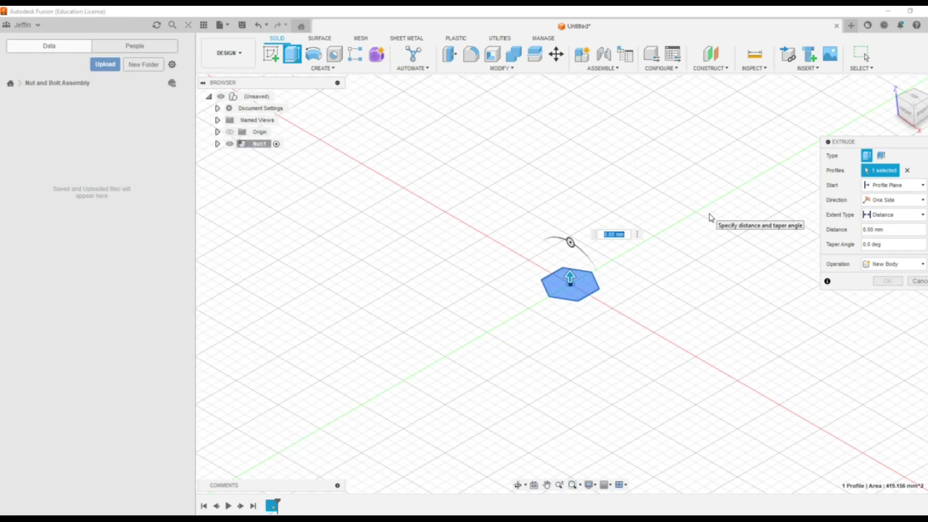
pyautogui.write('13')
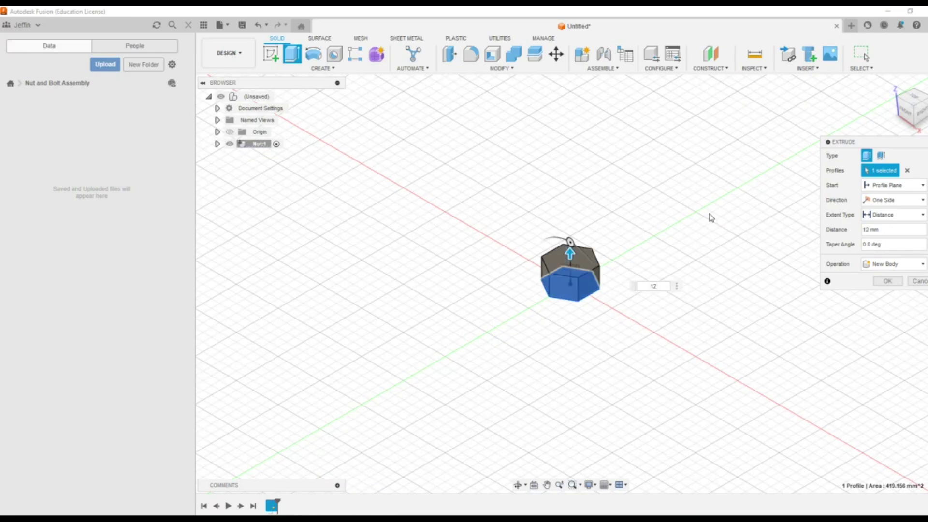
pyautogui.press('Return')
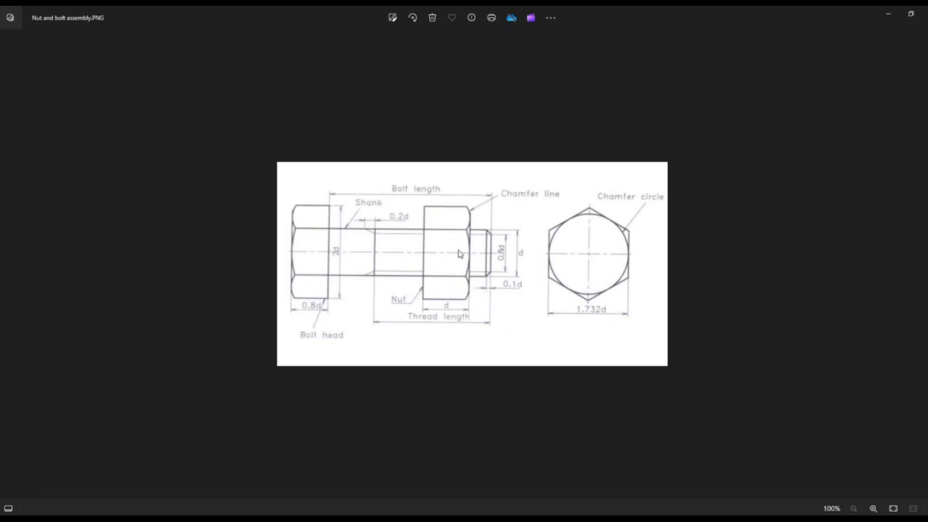
# - Sketch a 12 mm diameter circle centred on the origin on the hexagonal body's top face
pyautogui.hotkey('alt', 'Tab')
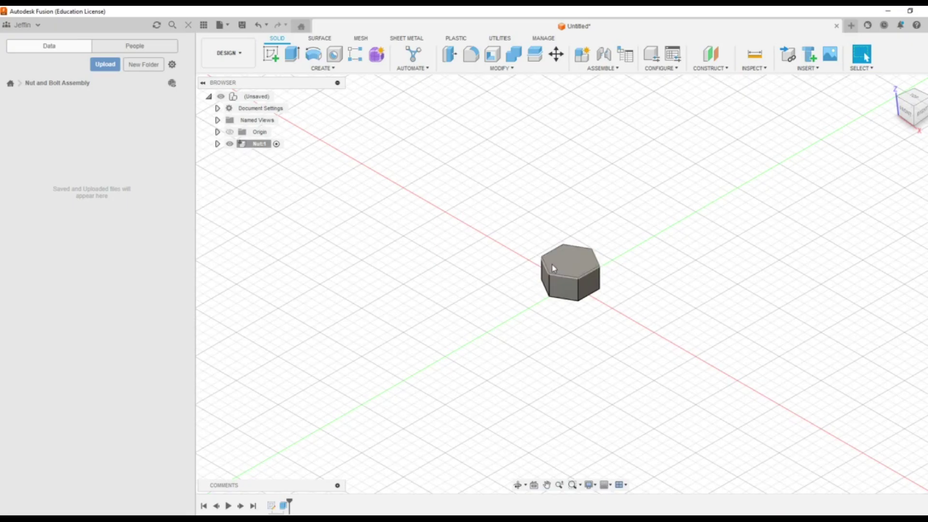
pyautogui.click(569, 267)
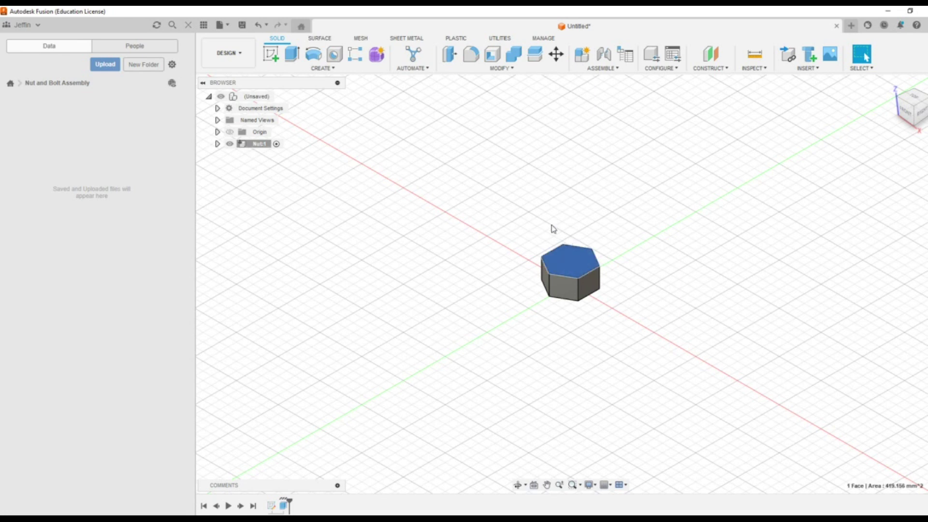
pyautogui.click(271, 54)
pyautogui.click(313, 54)
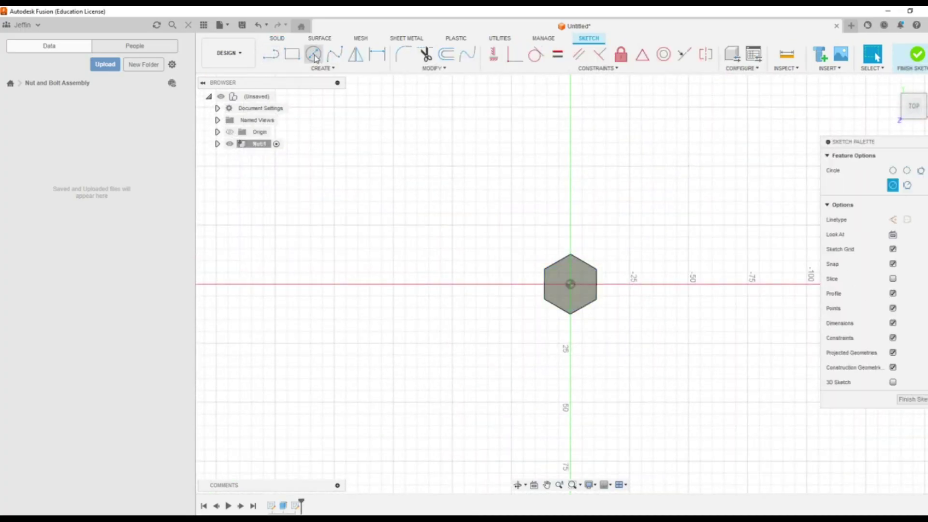
pyautogui.click(571, 284)
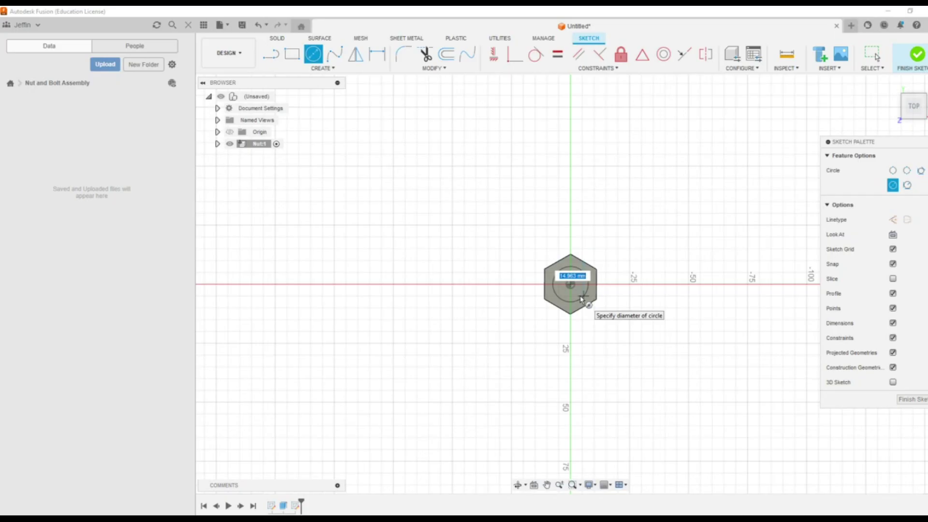
pyautogui.write('12')
pyautogui.press('Return')
pyautogui.press('Escape')
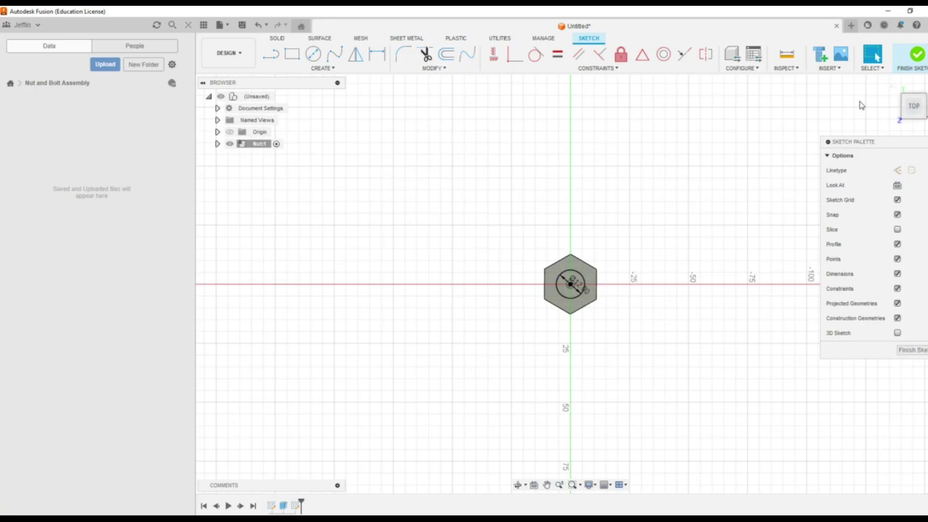
pyautogui.click(917, 59)
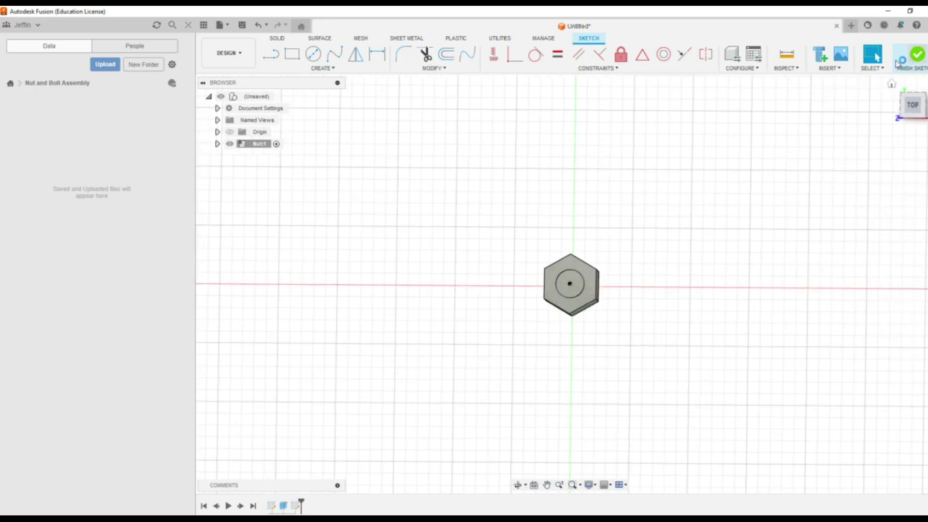
# - Extrude the circle -12 mm as a cut to make the hole through the nut
pyautogui.click(292, 54)
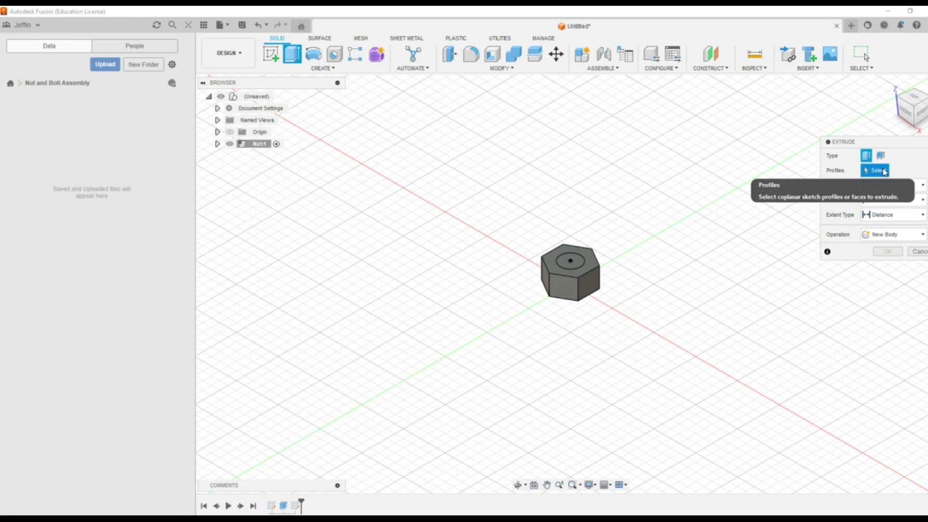
pyautogui.click(578, 259)
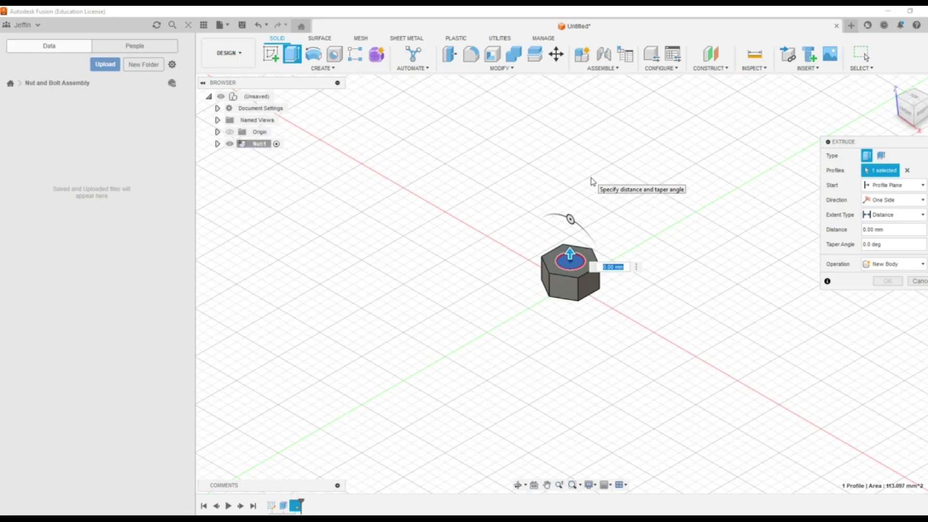
pyautogui.write('-12')
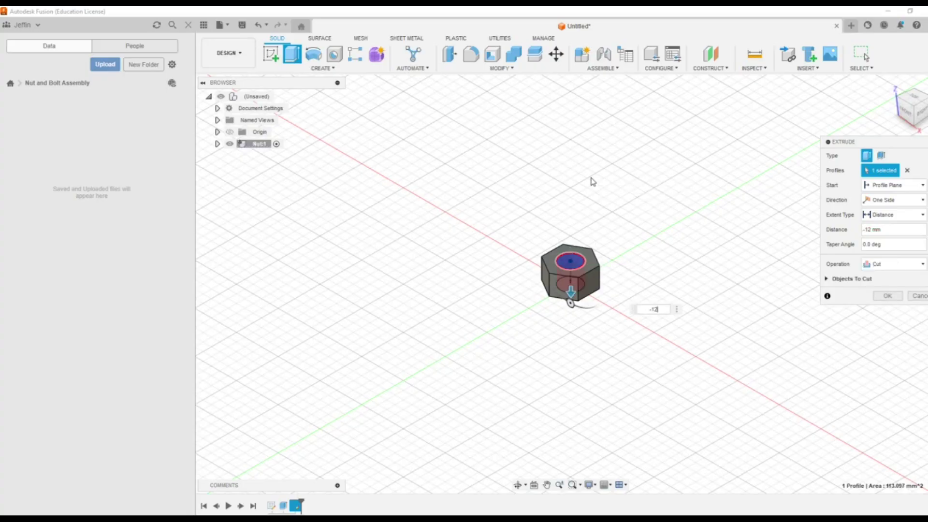
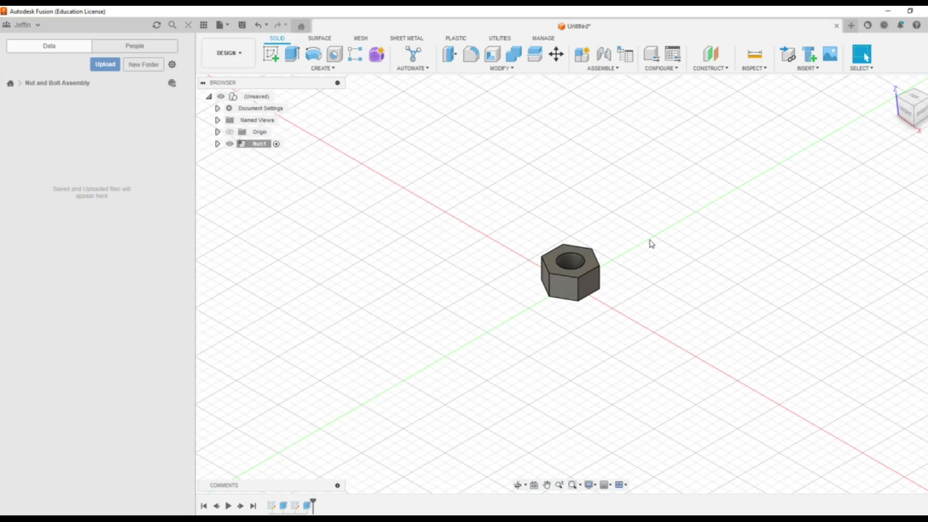
pyautogui.keyDown('shift'); pyautogui.moveTo(651, 244); pyautogui.dragTo(664, 225, button='middle'); pyautogui.keyUp('shift')
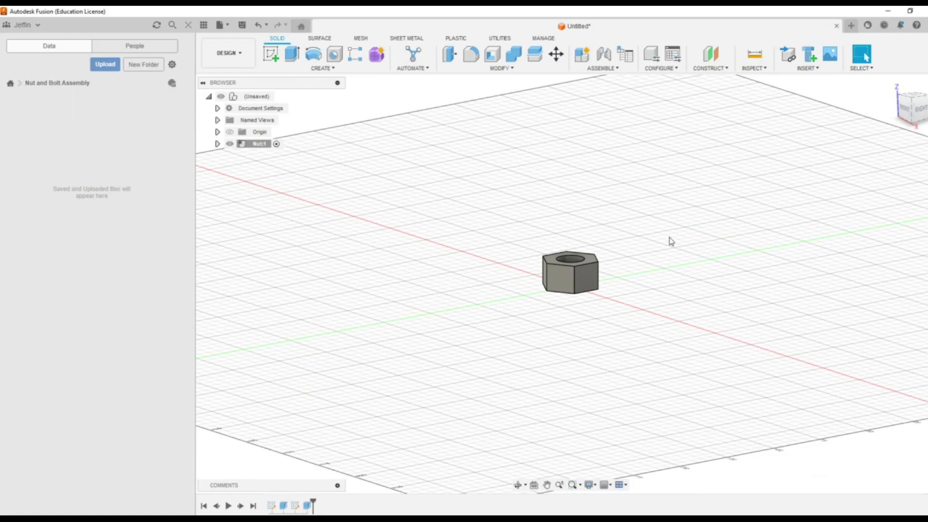
pyautogui.scroll(2, 671, 243)
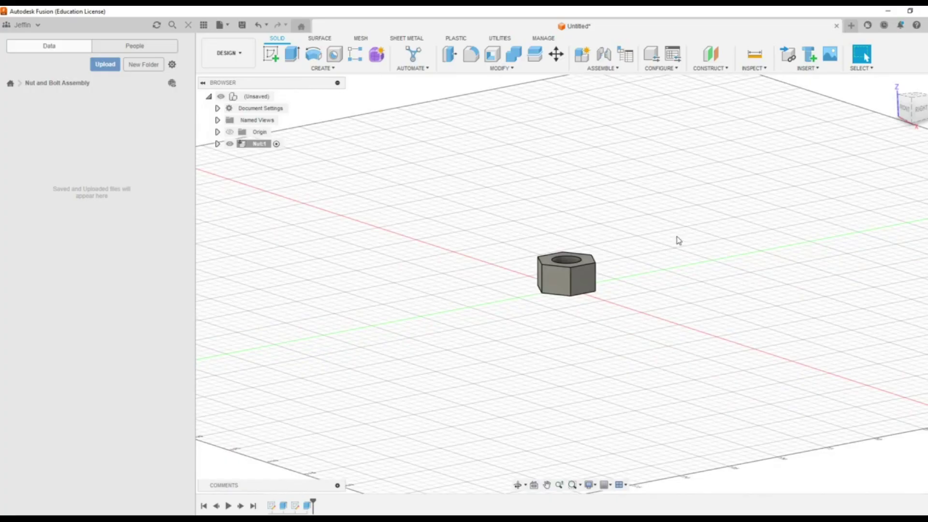
pyautogui.keyDown('shift'); pyautogui.moveTo(679, 240); pyautogui.dragTo(677, 250, button='middle'); pyautogui.keyUp('shift')
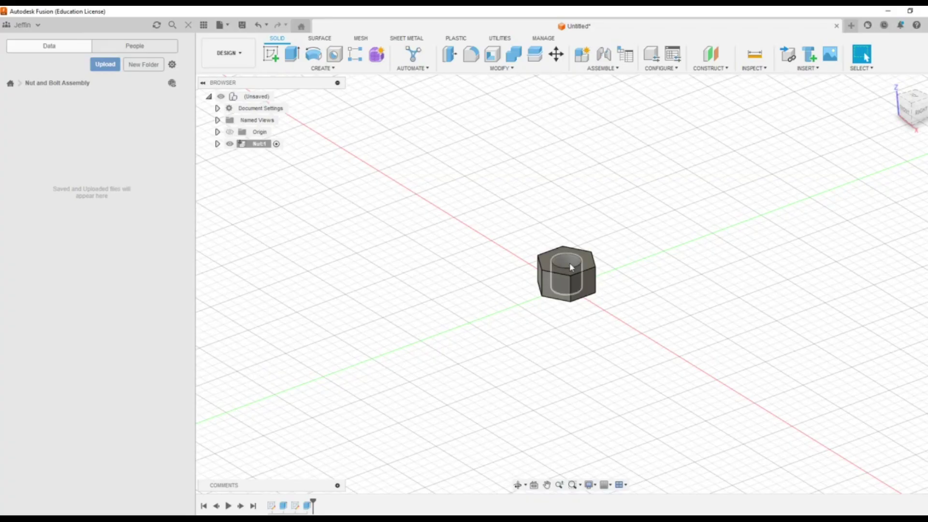
# - Add a modeled, full-length, right-hand M12x1.75 ISO metric thread to the nut's hole
pyautogui.click(322, 70)
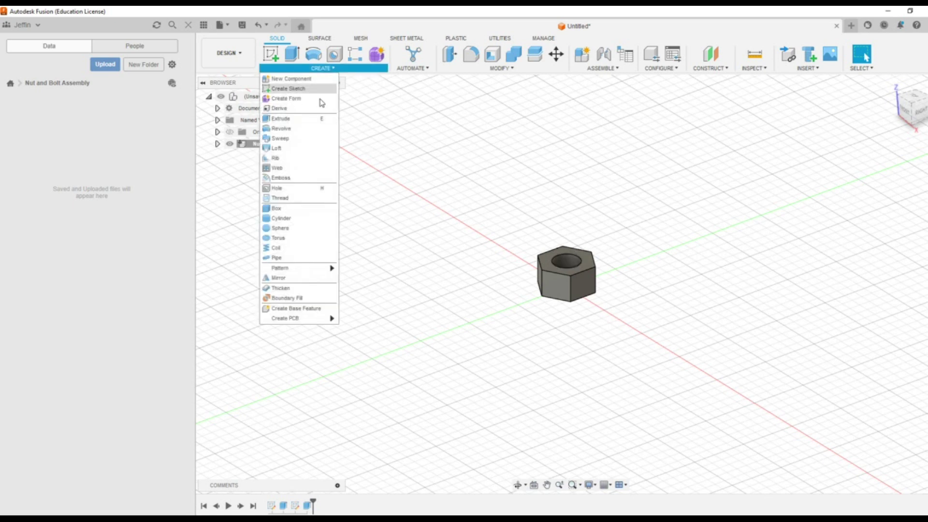
pyautogui.click(314, 198)
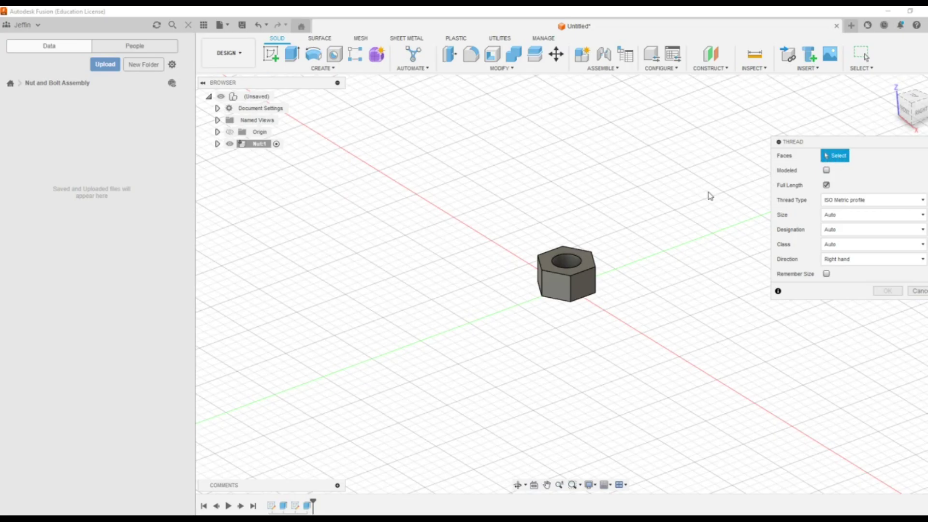
pyautogui.click(563, 260)
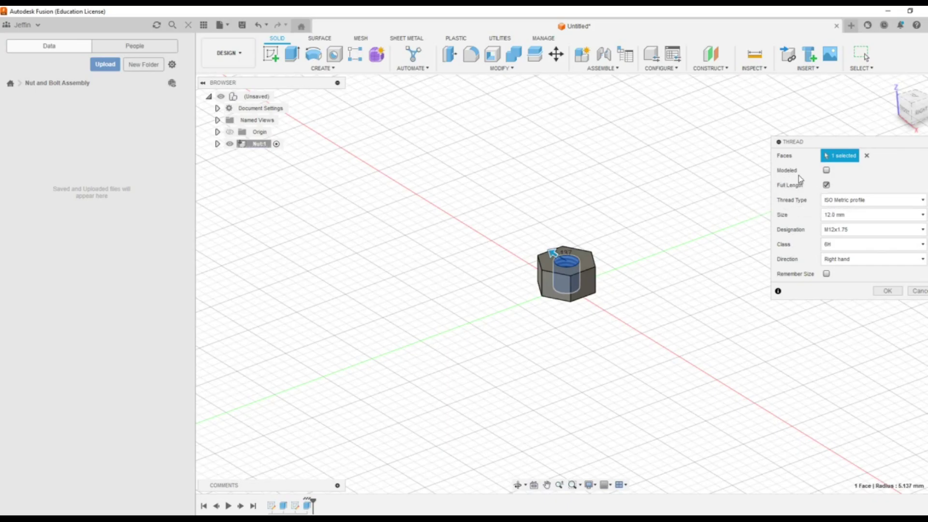
pyautogui.click(826, 171)
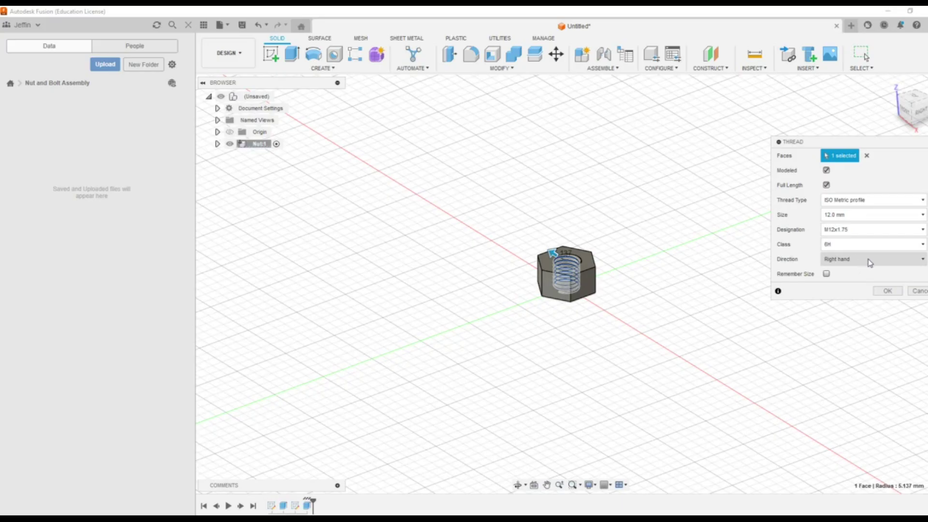
pyautogui.click(887, 290)
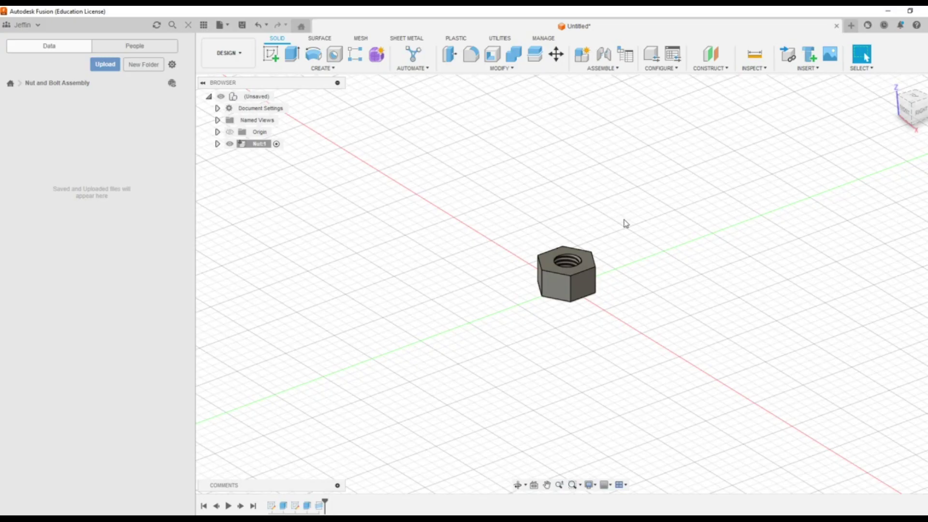
# - Consult the chamfer in the reference drawing and project the nut's top edge into a new sketch on the vertical YZ plane
pyautogui.keyDown('shift'); pyautogui.moveTo(626, 224); pyautogui.dragTo(642, 209, button='middle'); pyautogui.keyUp('shift')
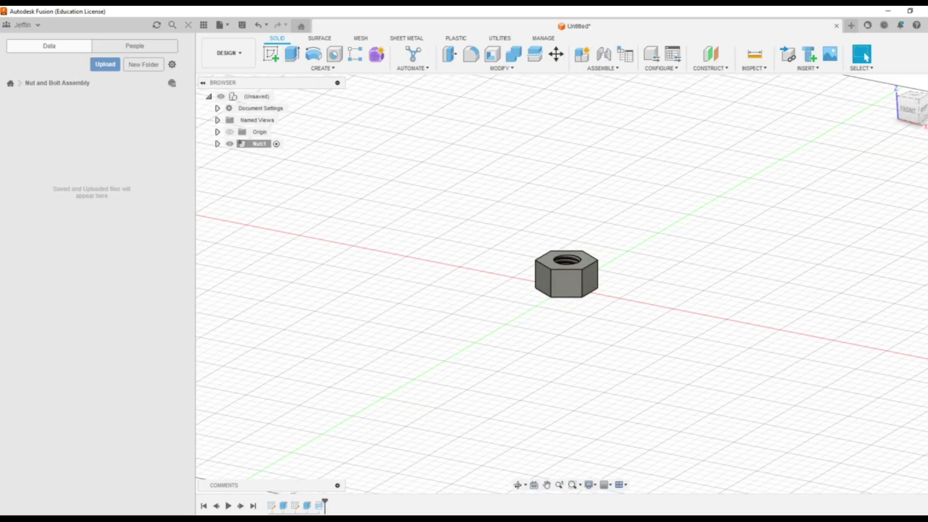
pyautogui.hotkey('alt', 'Tab')
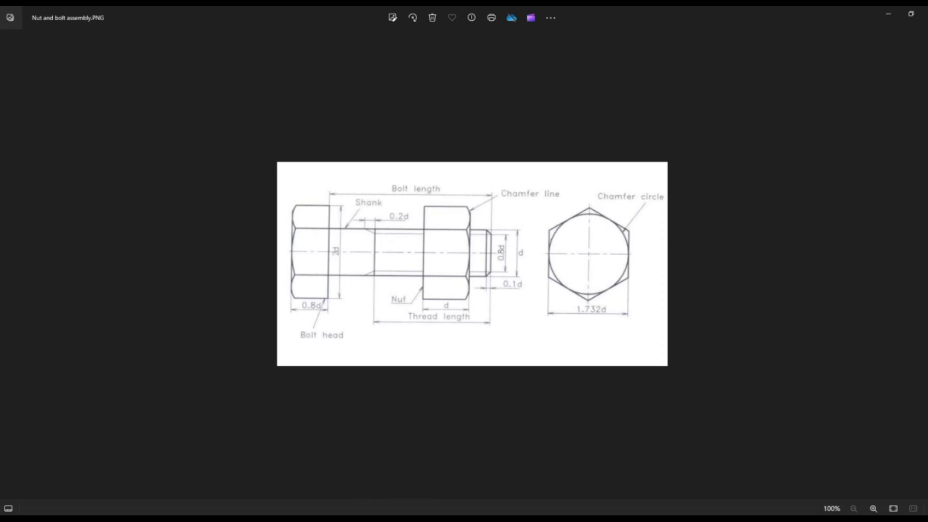
pyautogui.hotkey('alt', 'Tab')
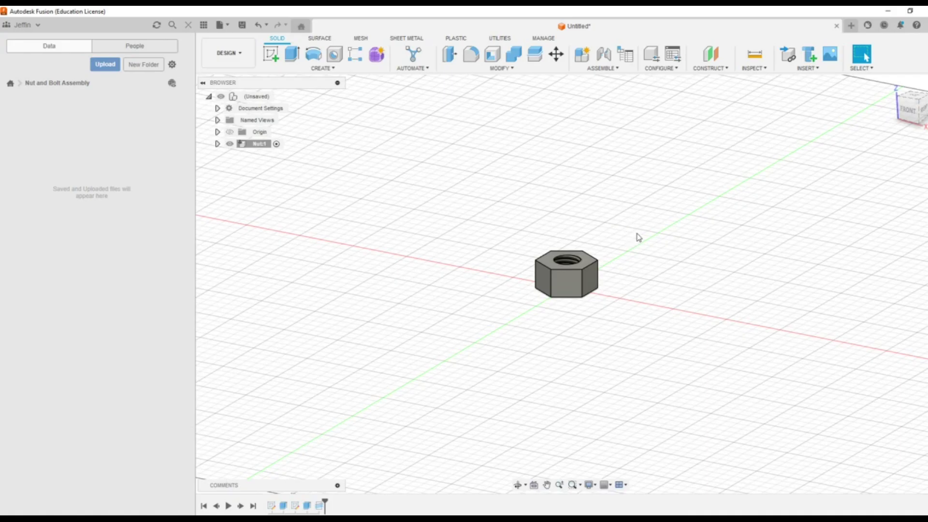
pyautogui.click(266, 59)
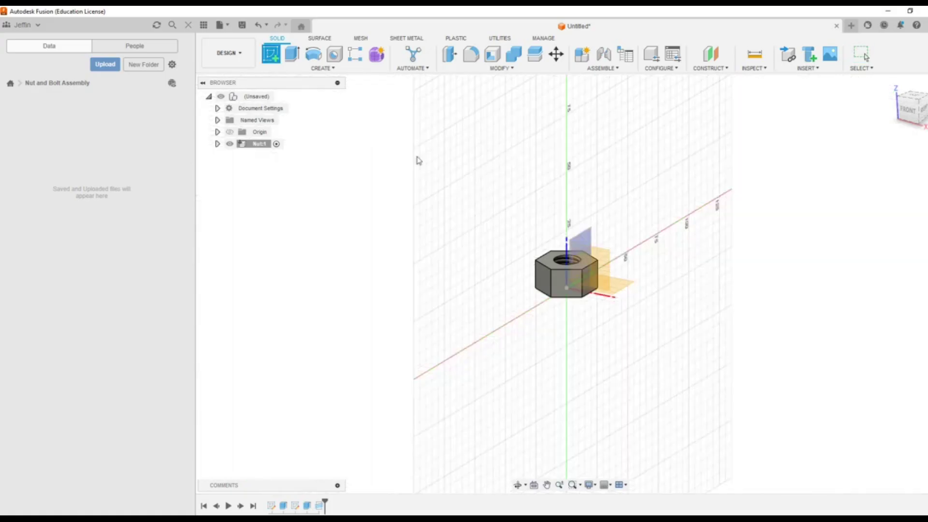
pyautogui.click(589, 240)
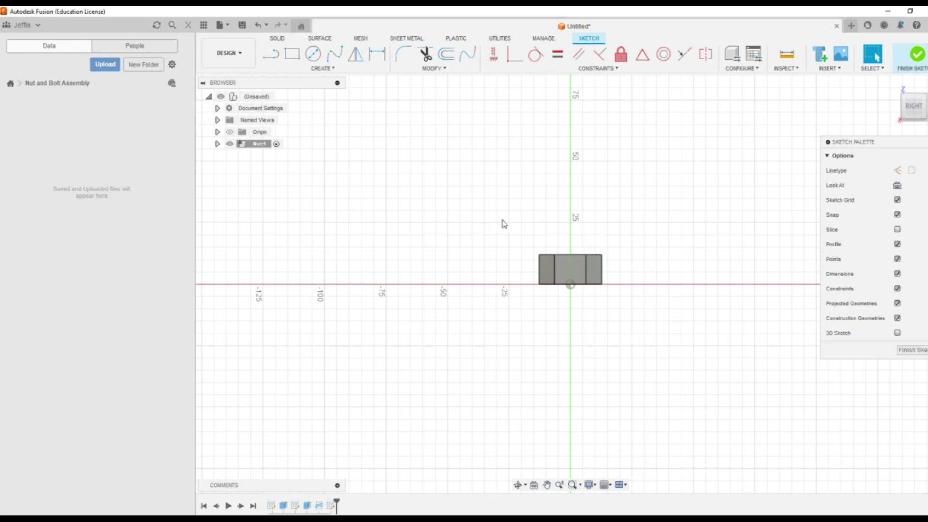
pyautogui.click(325, 69)
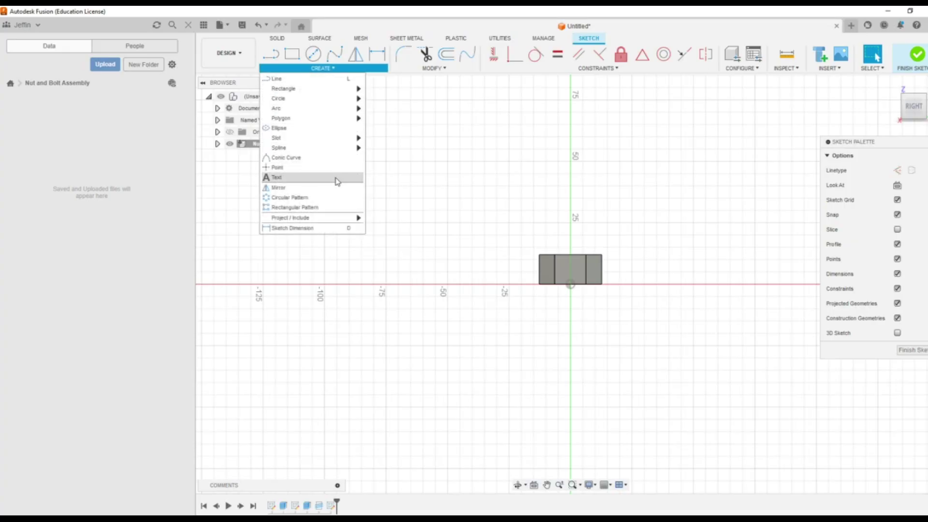
pyautogui.moveTo(347, 222)
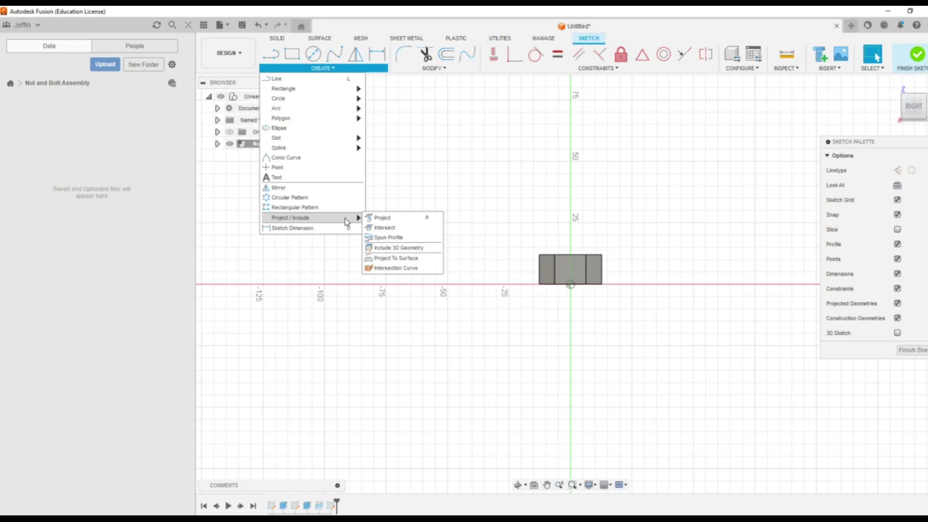
pyautogui.click(380, 218)
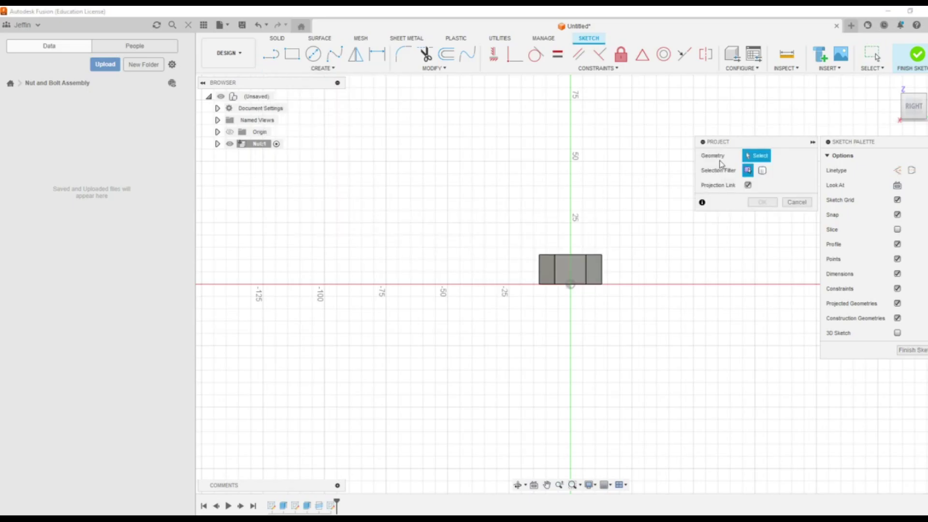
pyautogui.click(572, 260)
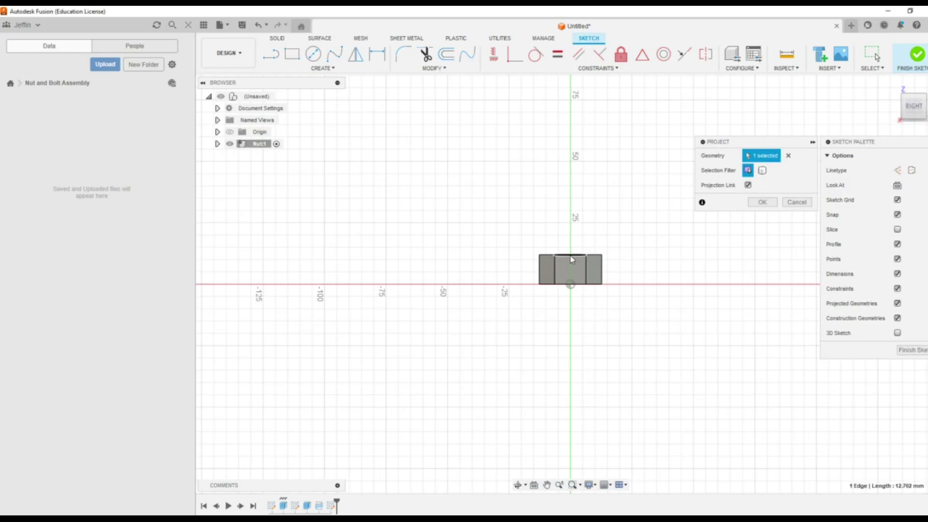
pyautogui.click(754, 203)
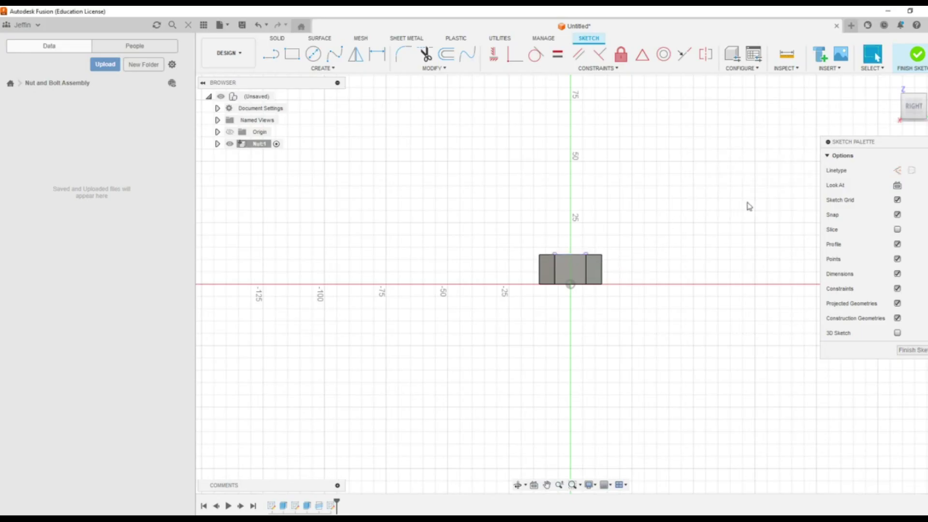
# - Draw an 11 mm horizontal line outward from the midpoint of the projected top edge
pyautogui.click(269, 56)
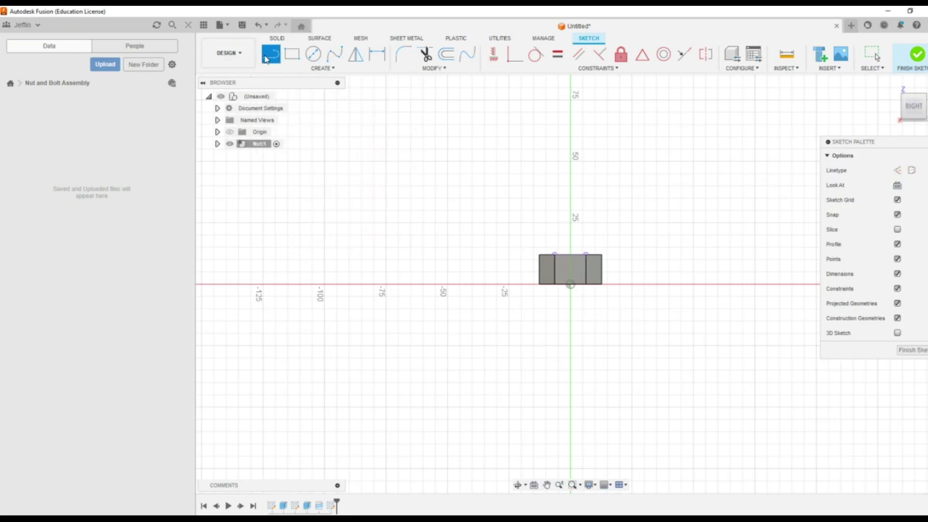
pyautogui.click(571, 255)
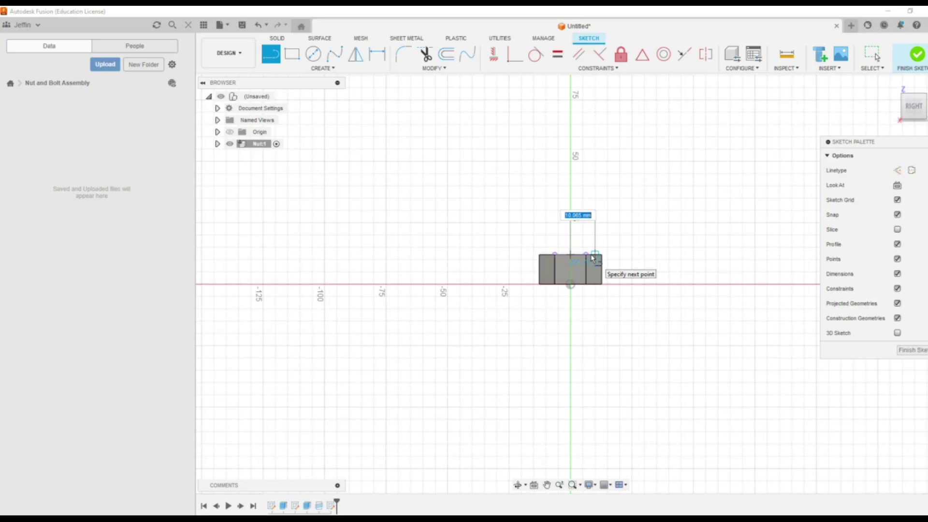
pyautogui.write('11')
pyautogui.press('Return')
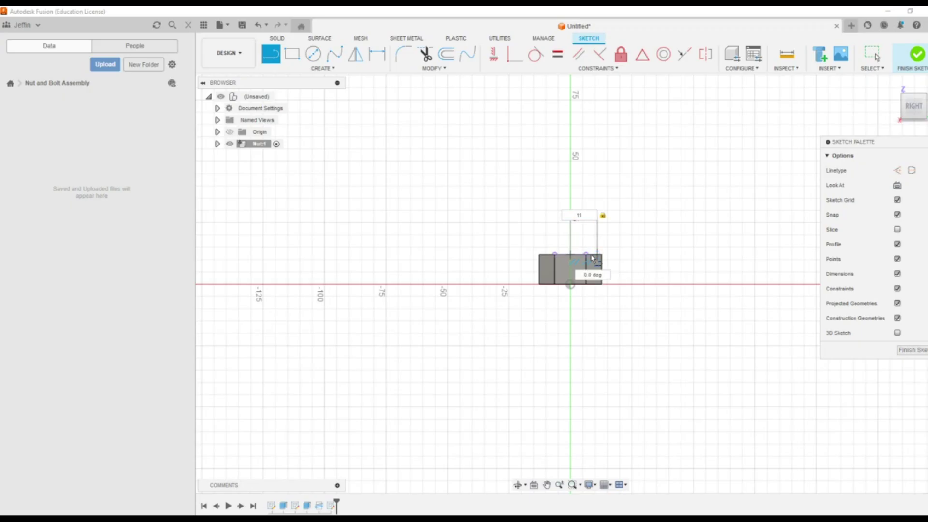
pyautogui.press('Escape')
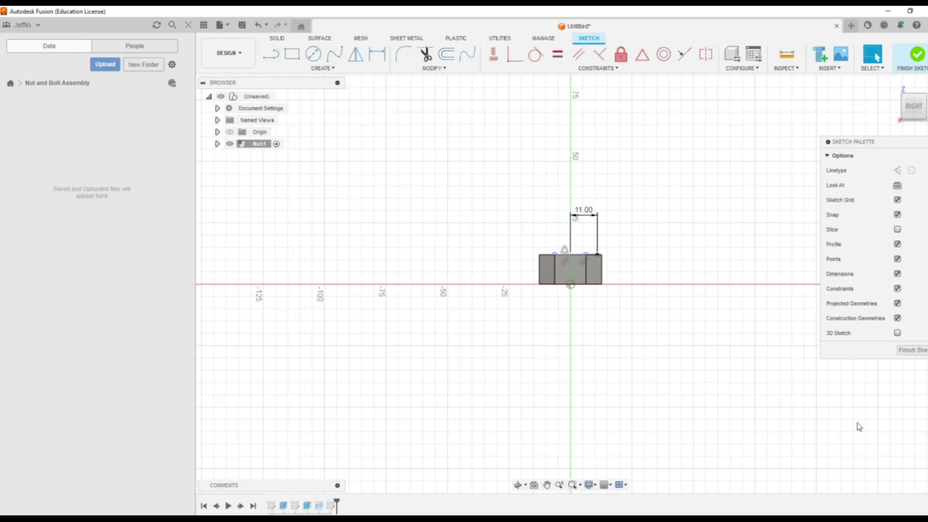
# - Draw a line about 19.27 mm long from the outer end of the 11 mm line, sloping outward and down at 45 degrees
pyautogui.click(270, 55)
pyautogui.click(595, 255)
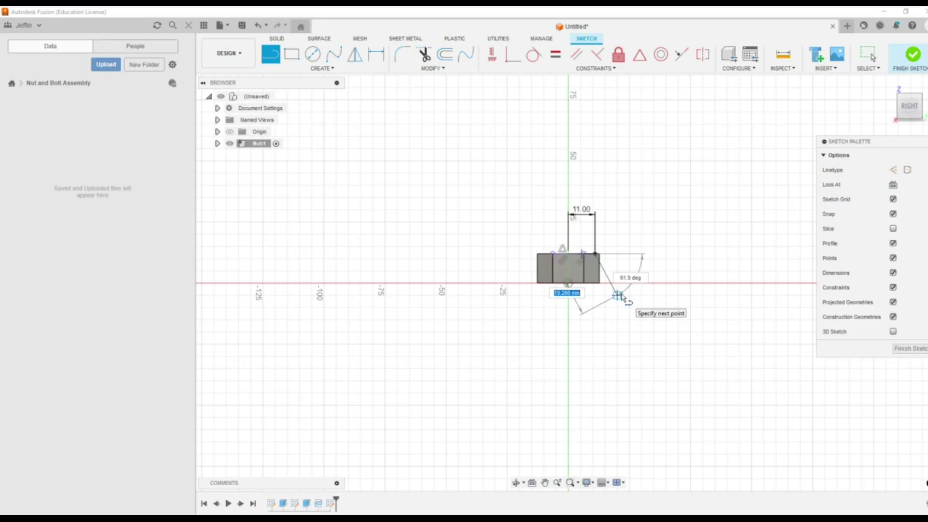
pyautogui.press('Tab')
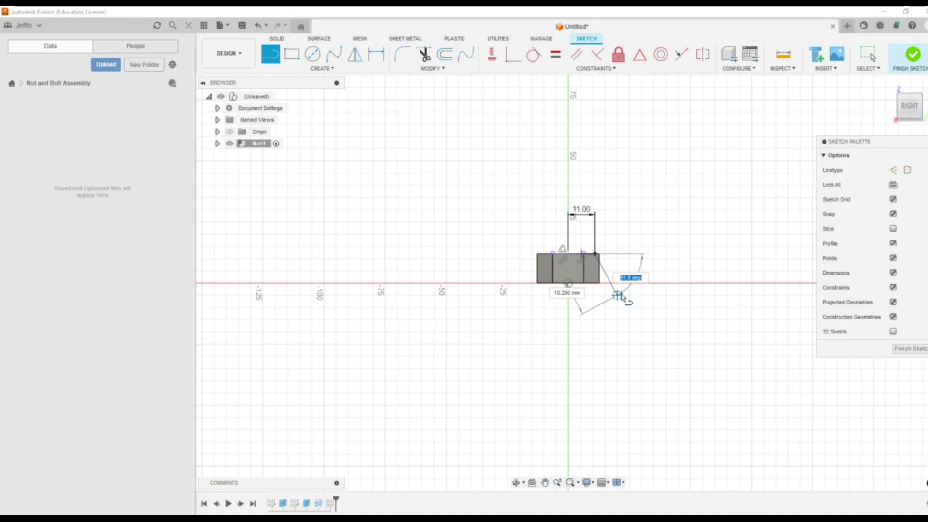
pyautogui.write('45')
pyautogui.press('Tab')
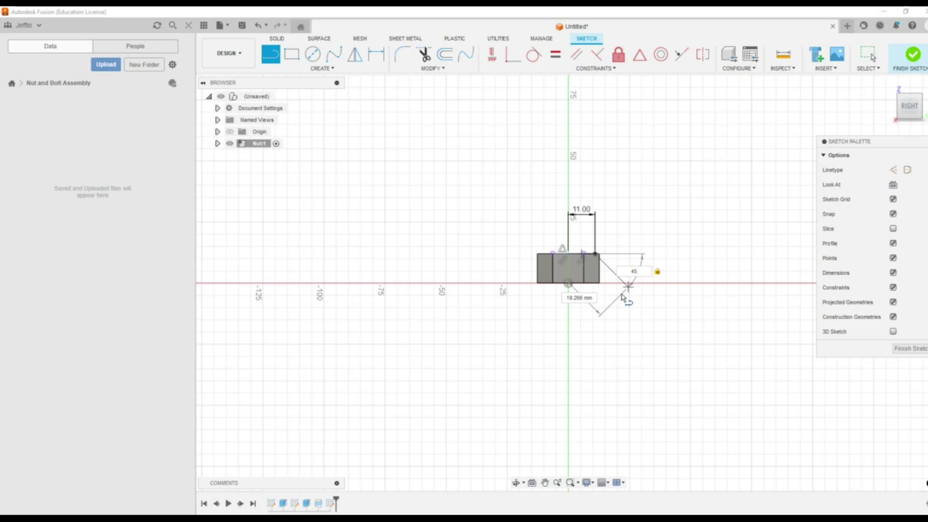
pyautogui.press('Return')
pyautogui.press('Escape')
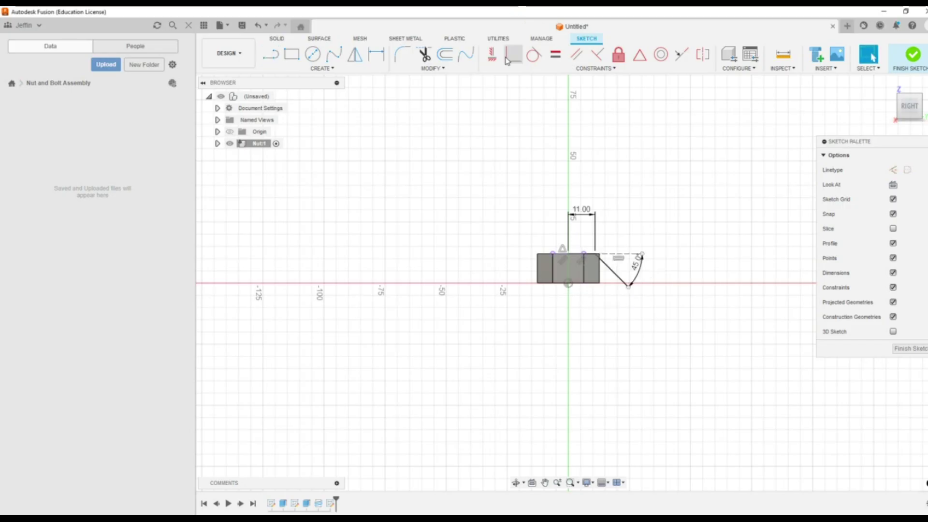
# - Close a triangle with a vertical line up from the sloped line's lower end and a line back to its start, and finish the sketch
pyautogui.press('l')
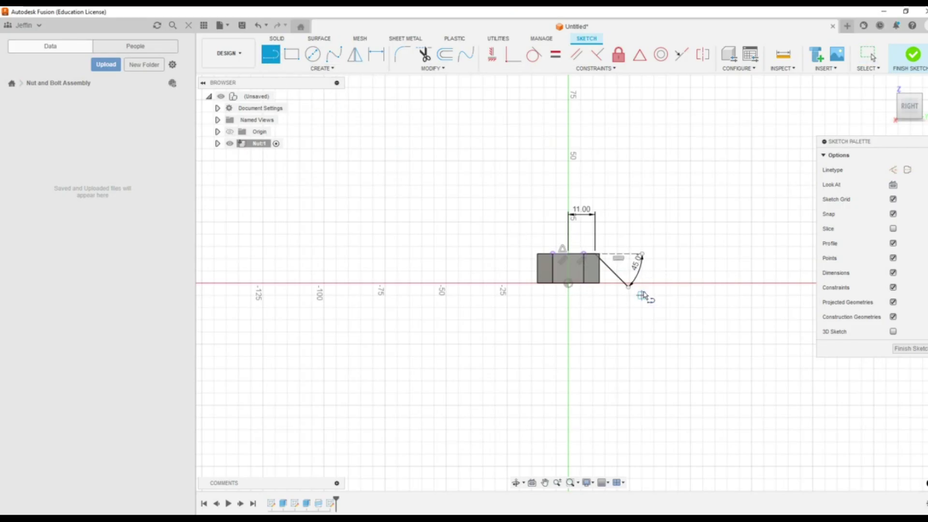
pyautogui.click(628, 286)
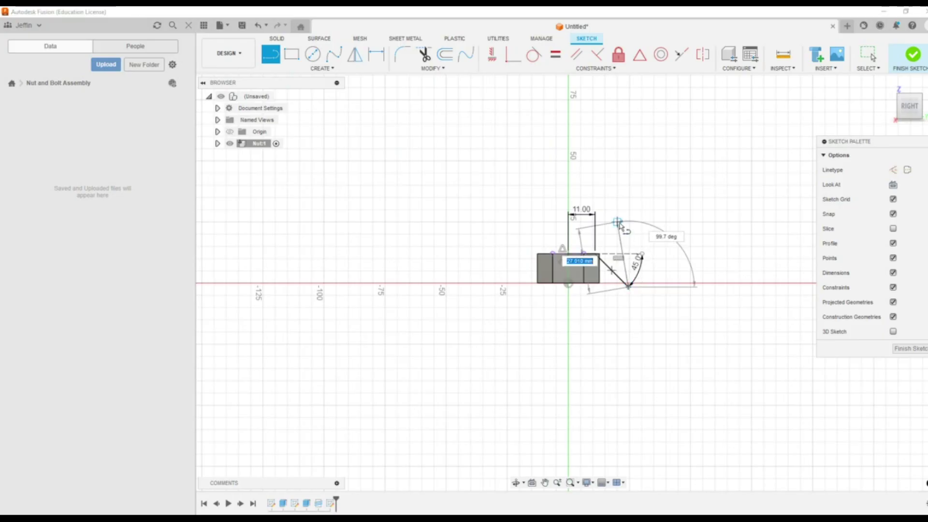
pyautogui.click(628, 197)
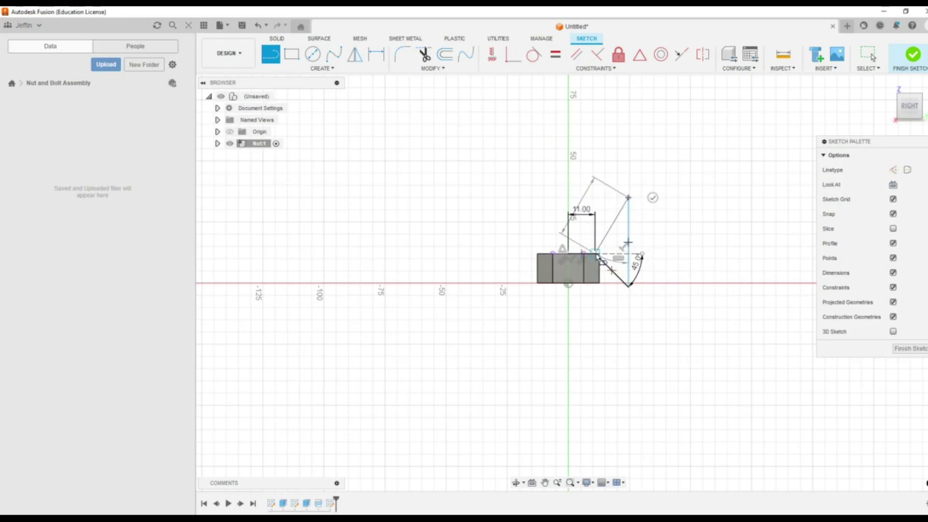
pyautogui.click(598, 255)
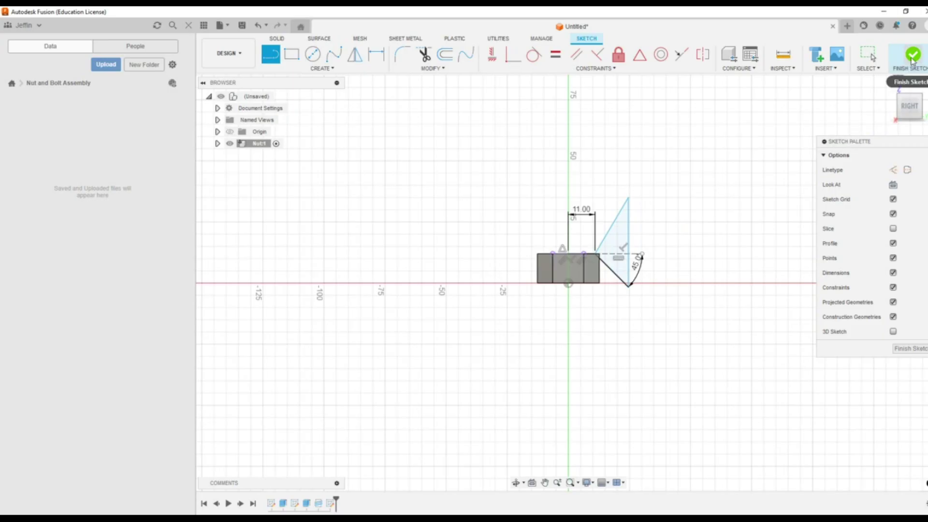
pyautogui.click(894, 85)
pyautogui.press('Escape')
pyautogui.press('Return')
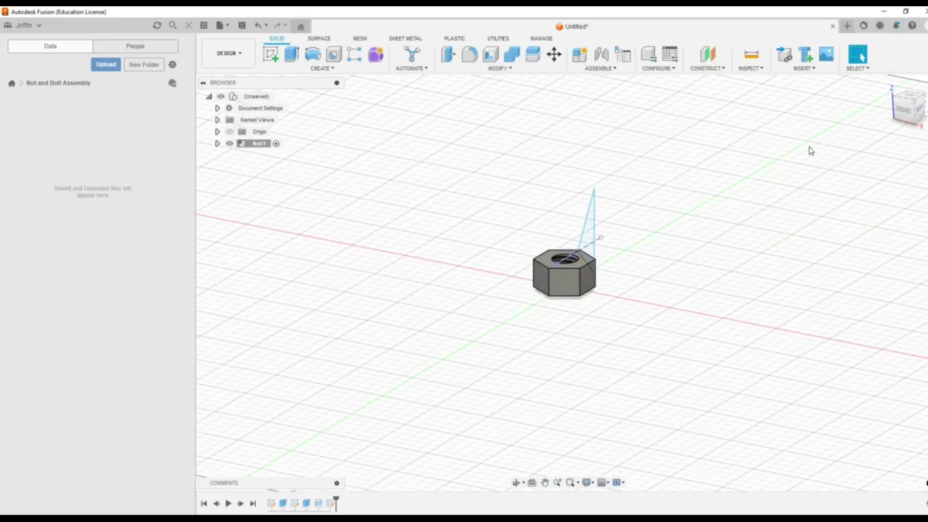
# - Revolve the triangular profile 360 degrees about the Z axis as a cut to chamfer the nut's top corners
pyautogui.keyDown('shift'); pyautogui.moveTo(812, 151); pyautogui.dragTo(754, 163, button='middle'); pyautogui.keyUp('shift')
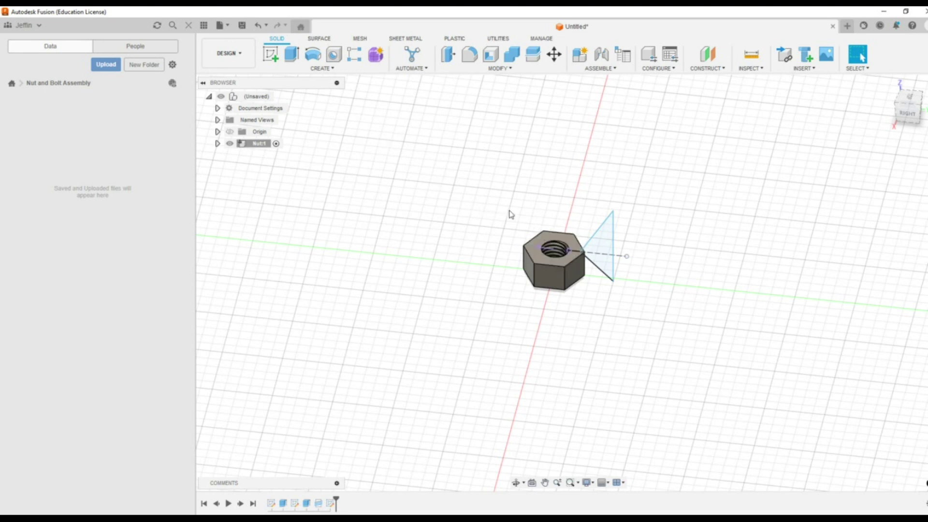
pyautogui.click(311, 56)
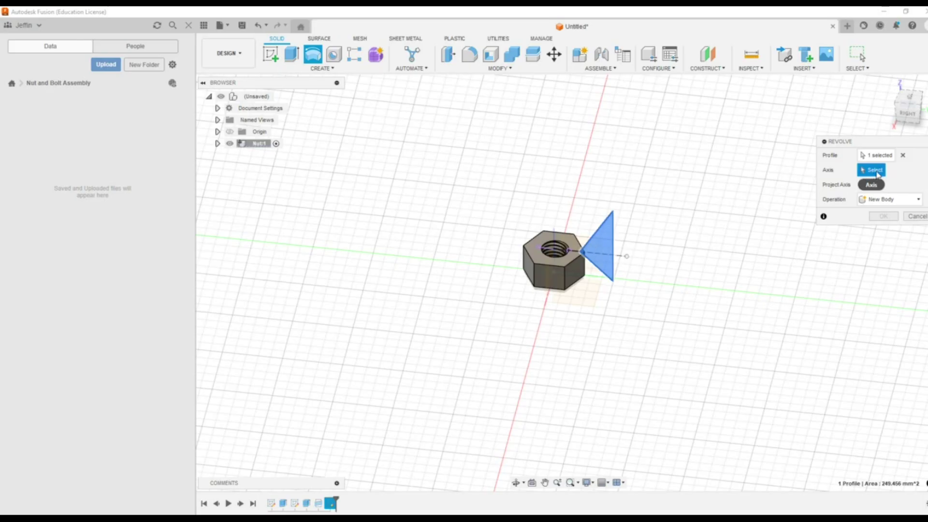
pyautogui.click(555, 236)
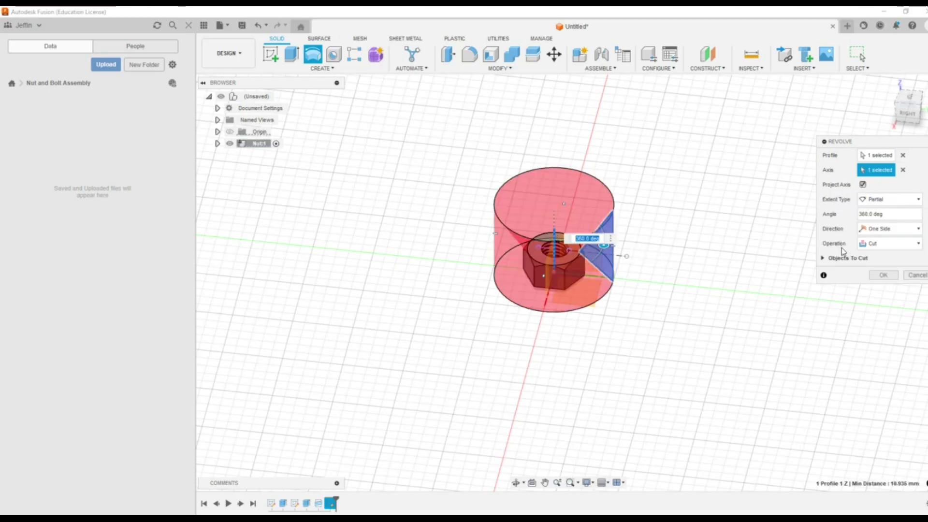
pyautogui.click(883, 275)
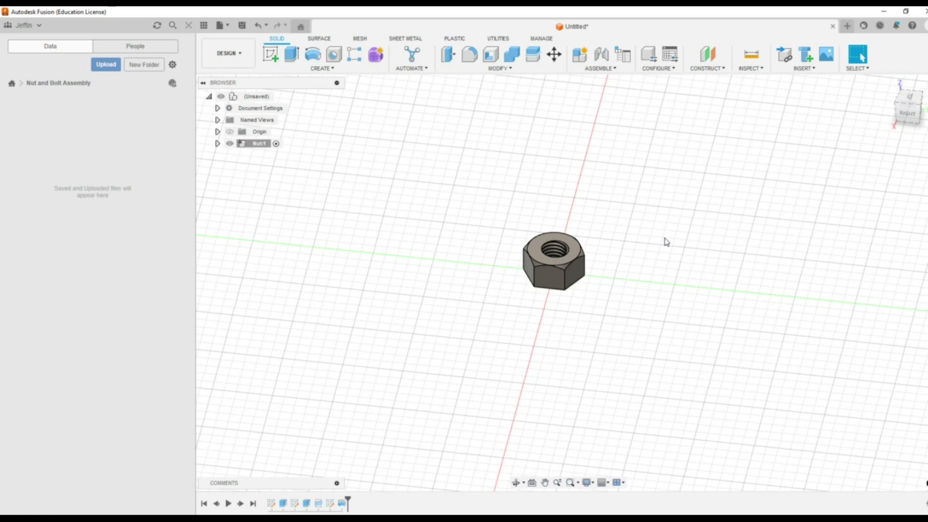
# - Save the finished nut design under the name "Nut" in the Nut and Bolt Assembly project
pyautogui.keyDown('shift'); pyautogui.moveTo(666, 242); pyautogui.dragTo(693, 223, button='middle'); pyautogui.keyUp('shift')
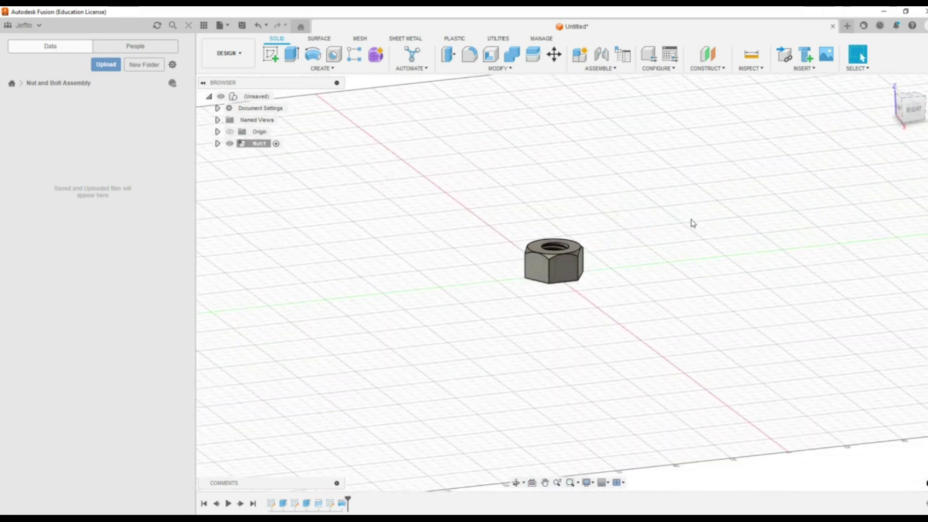
pyautogui.click(242, 27)
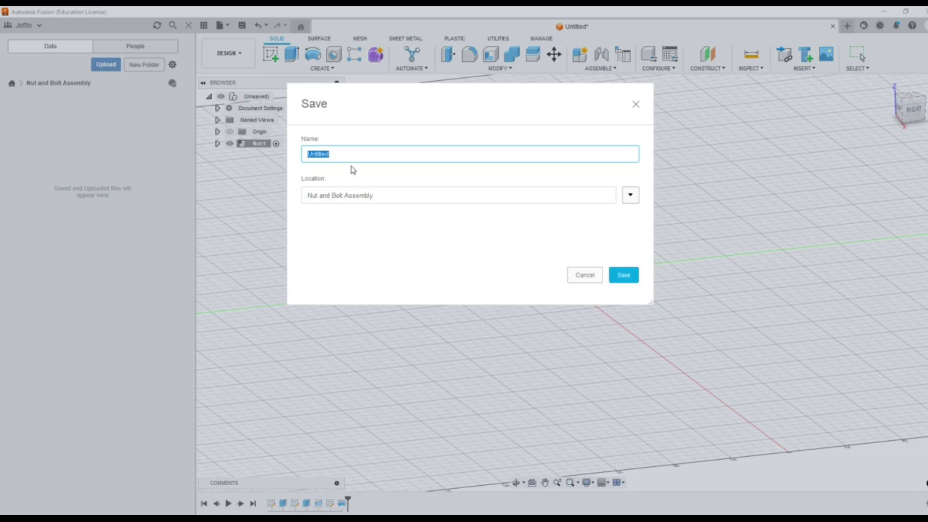
pyautogui.write('Nut')
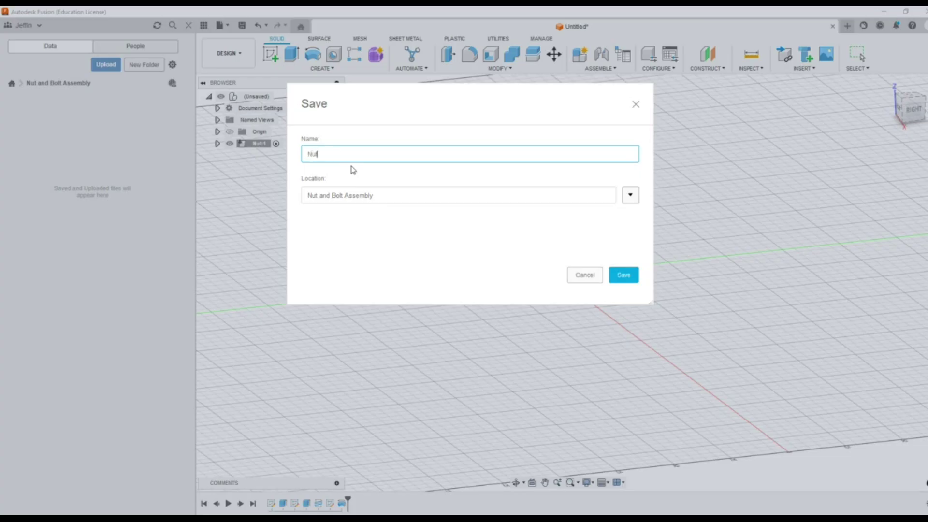
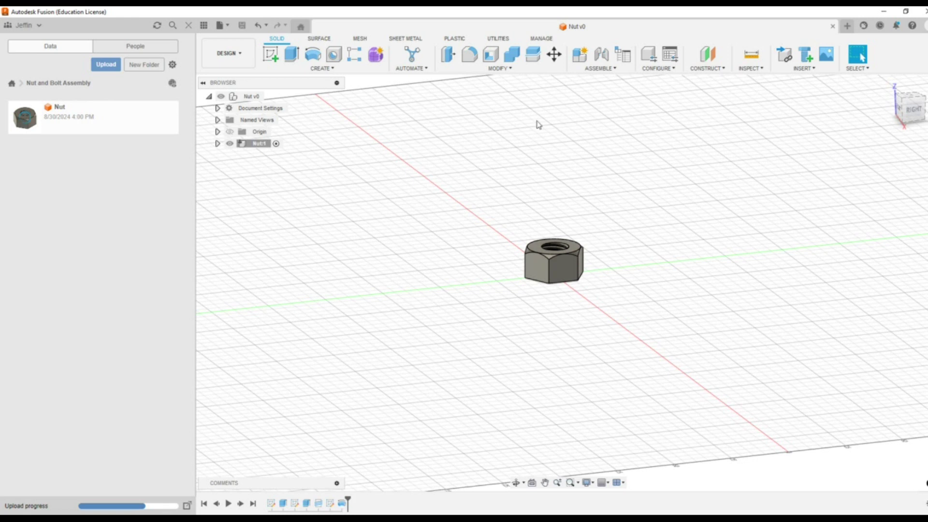
# - Start a new design and create an active internal standard component named "Bolt" in it
pyautogui.click(848, 27)
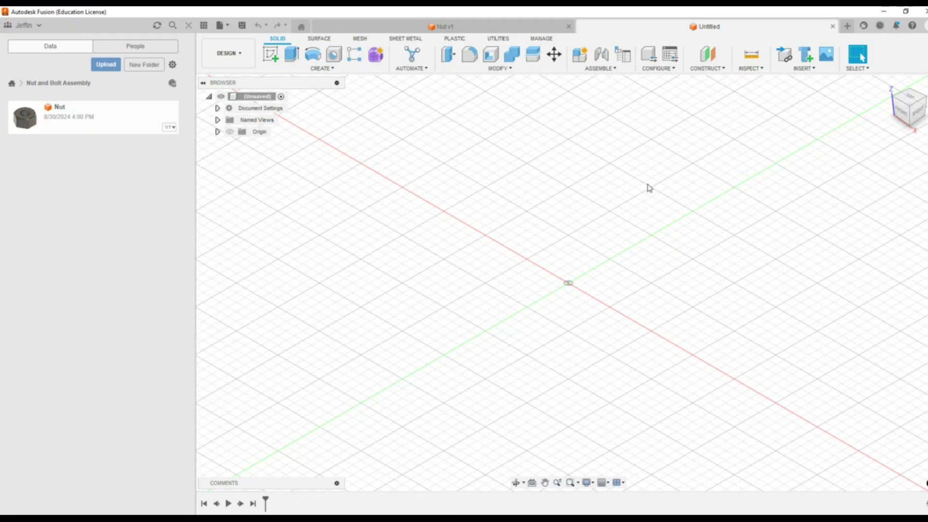
pyautogui.click(326, 70)
pyautogui.click(319, 77)
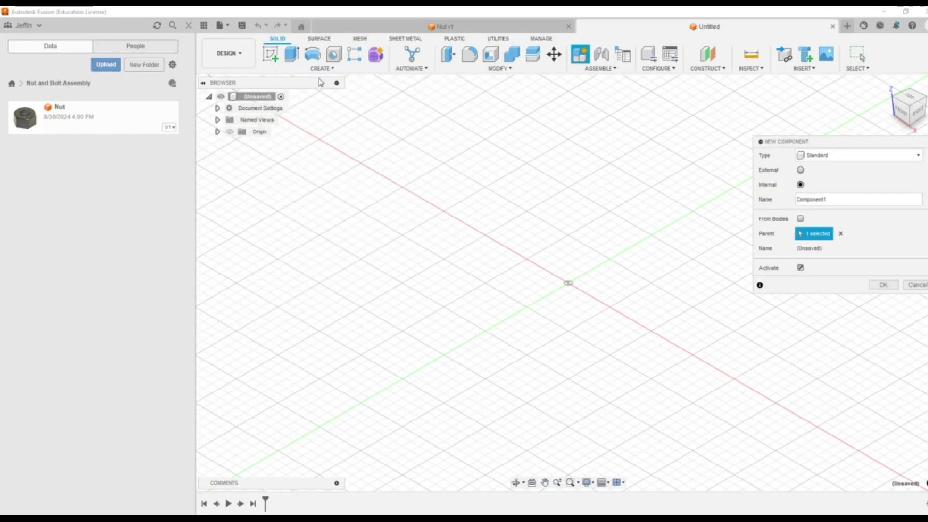
pyautogui.doubleClick(833, 200)
pyautogui.write('Bolt')
pyautogui.click(882, 285)
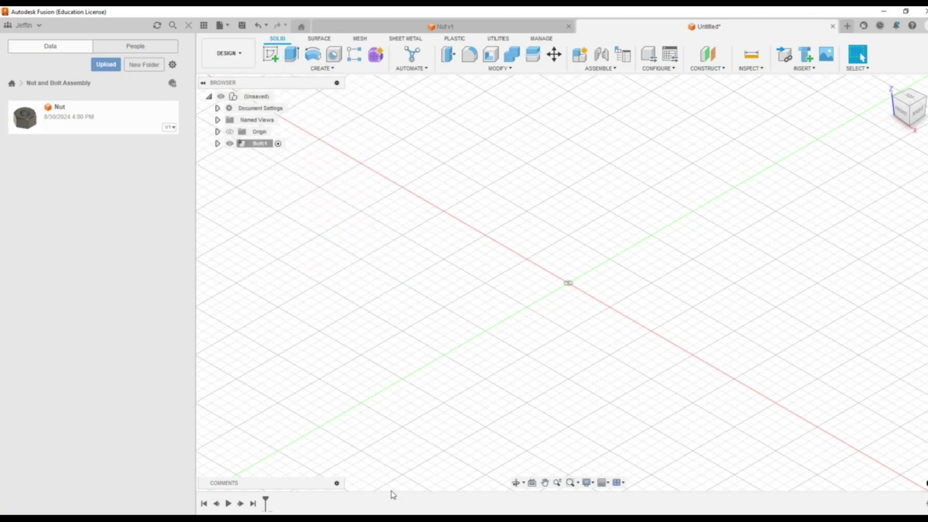
# - Sketch a six-sided circumscribed polygon with an 11 mm radius centred on the origin of the horizontal plane, and finish the sketch
pyautogui.hotkey('alt', 'Tab')
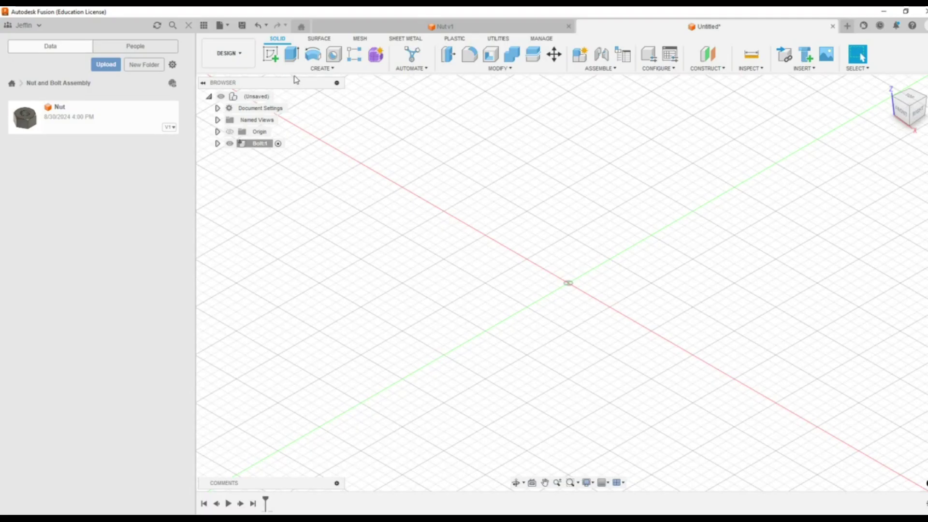
pyautogui.click(271, 55)
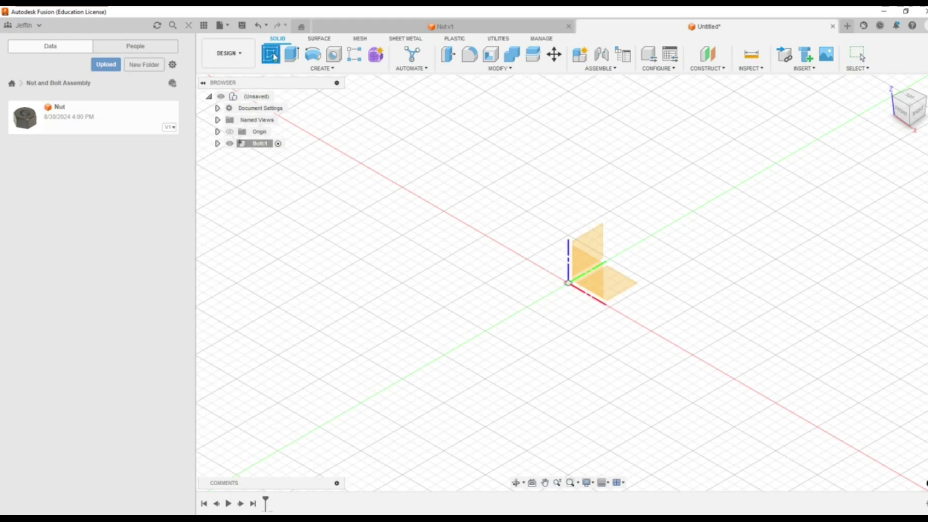
pyautogui.click(622, 282)
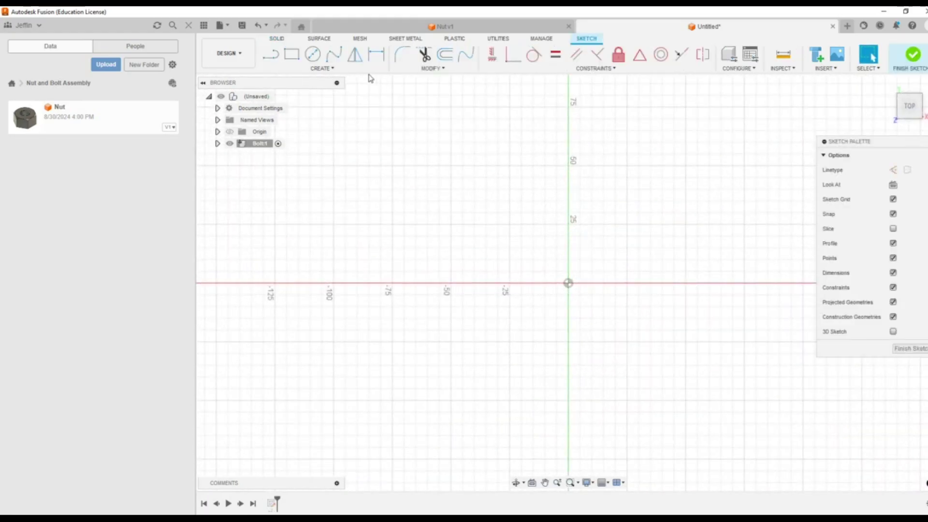
pyautogui.click(320, 69)
pyautogui.moveTo(315, 119)
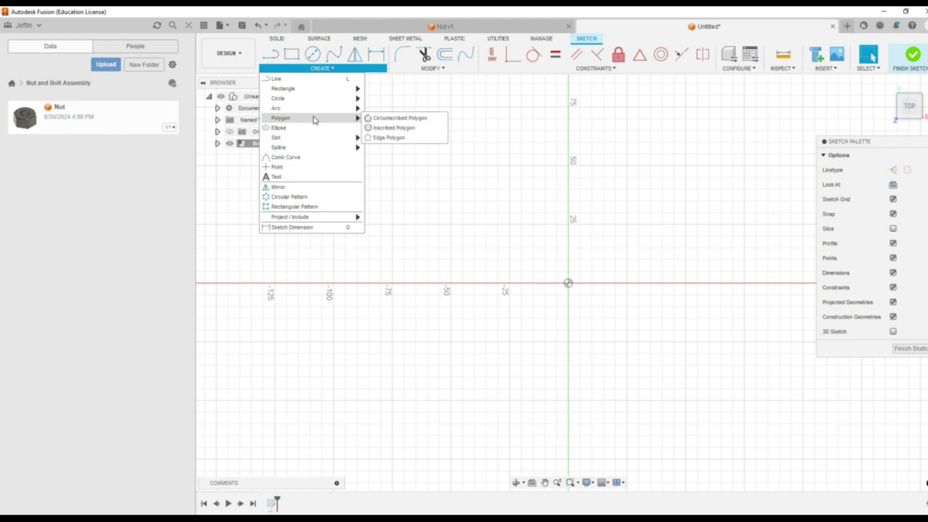
pyautogui.click(394, 118)
pyautogui.click(568, 283)
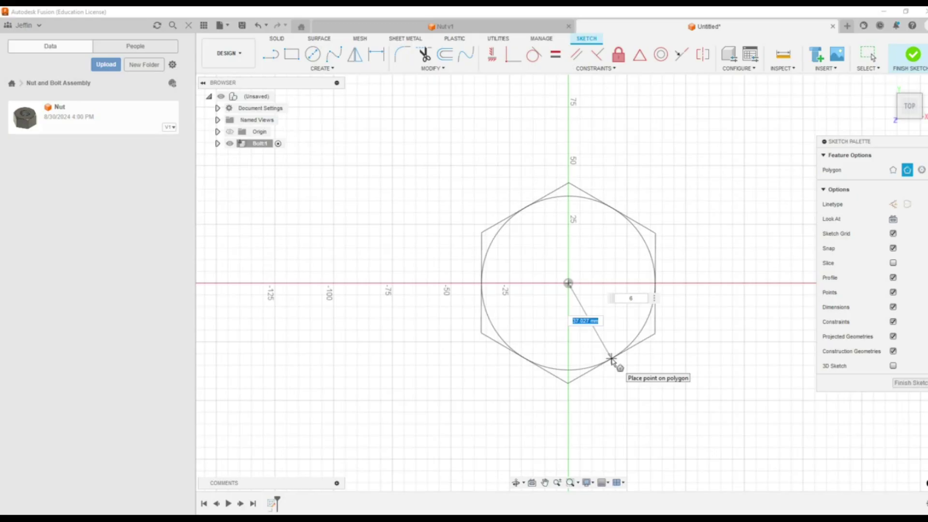
pyautogui.write('11')
pyautogui.press('Return')
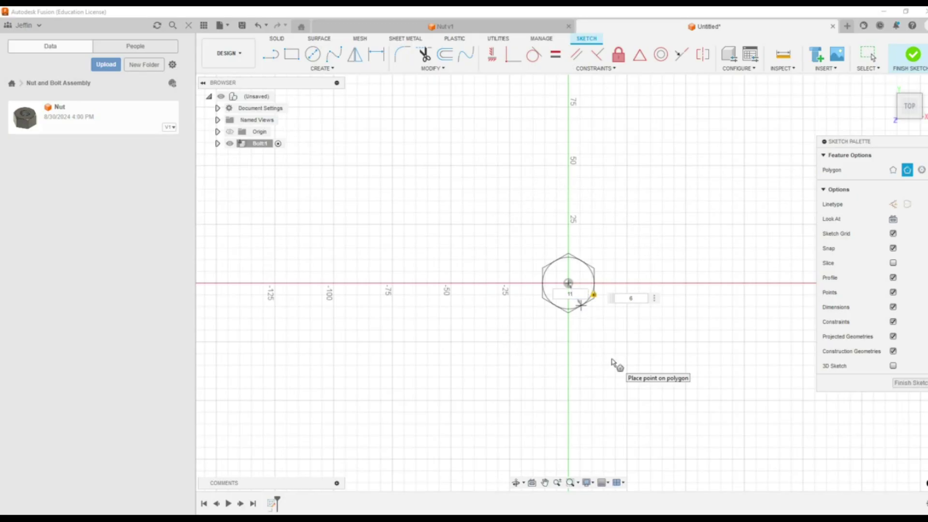
pyautogui.press('Escape')
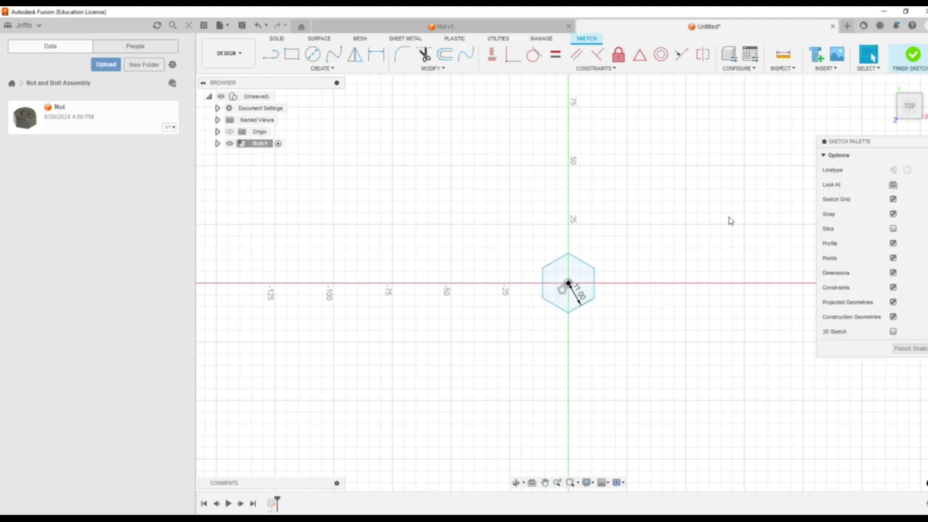
pyautogui.click(912, 57)
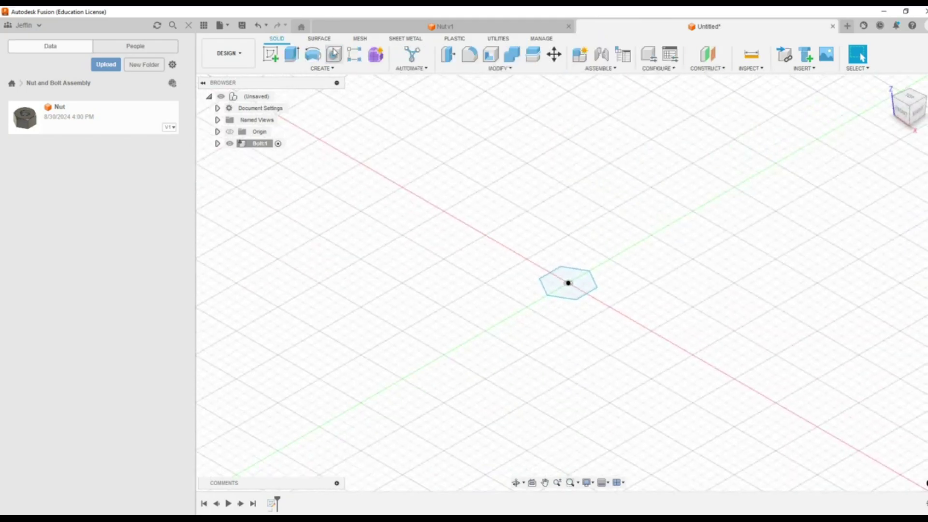
# - Extrude the hexagon 9.6 mm upward as a new body for the bolt head, checking the head thickness in the reference drawing
pyautogui.click(294, 57)
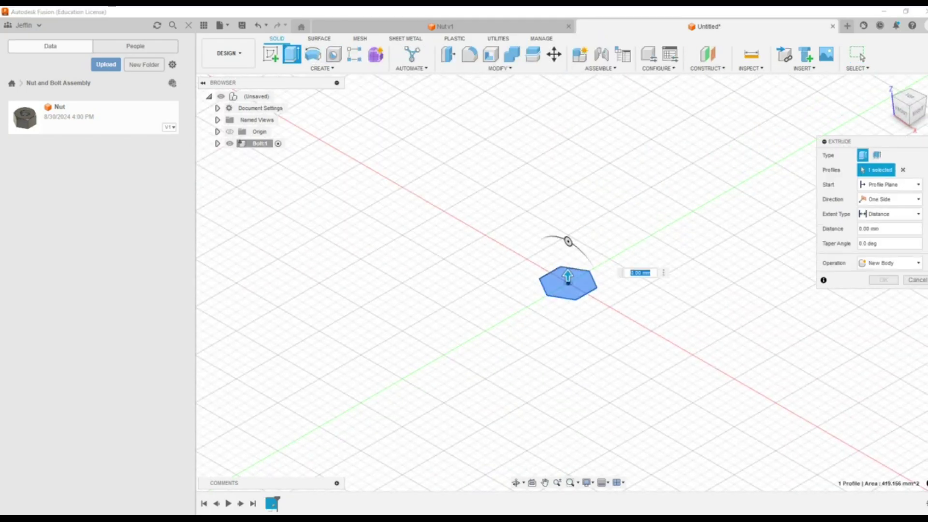
pyautogui.hotkey('alt', 'Tab')
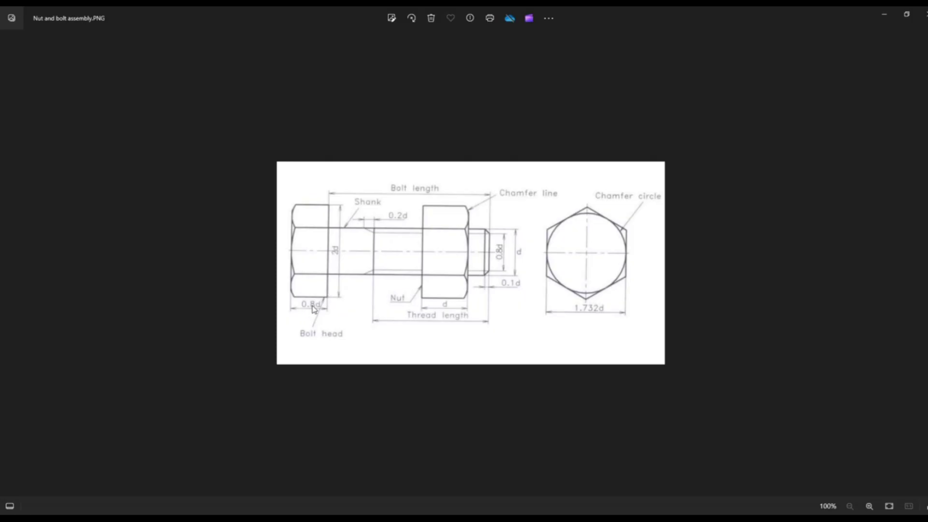
pyautogui.hotkey('alt', 'Tab')
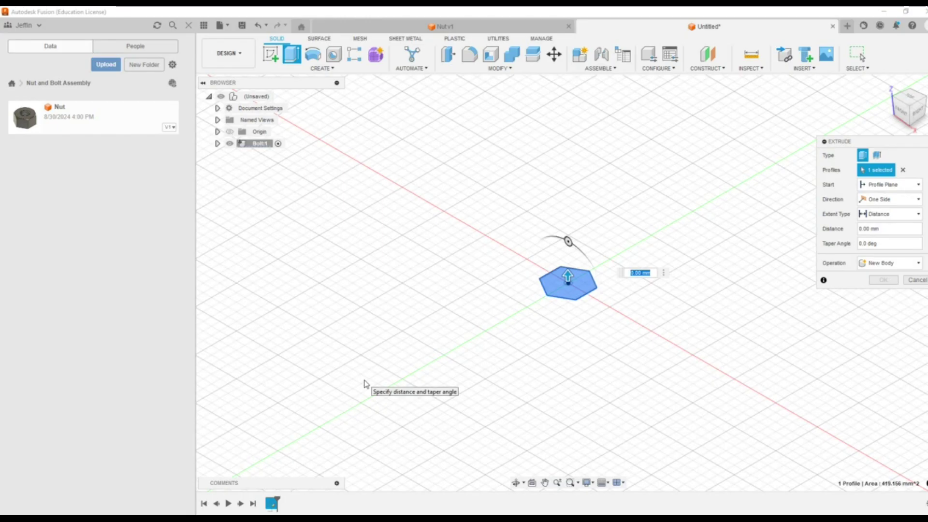
pyautogui.write('9.6')
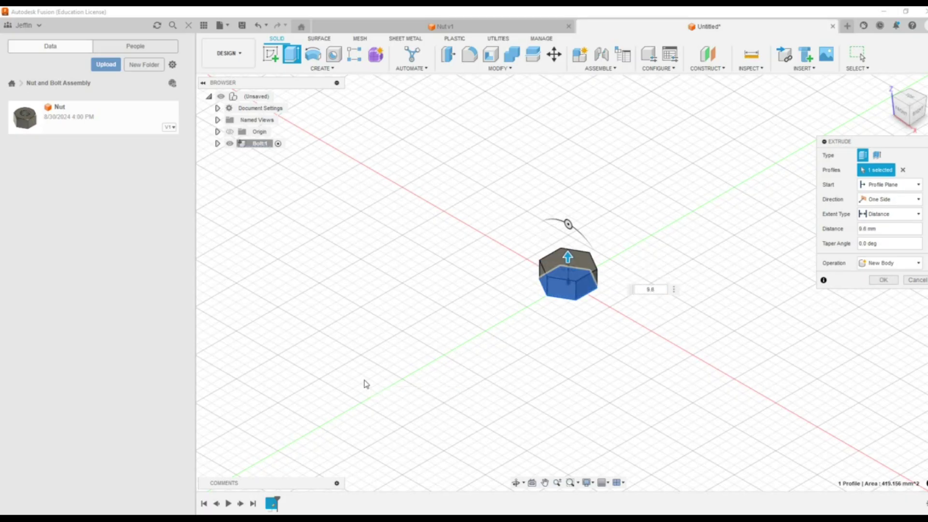
pyautogui.press('Return')
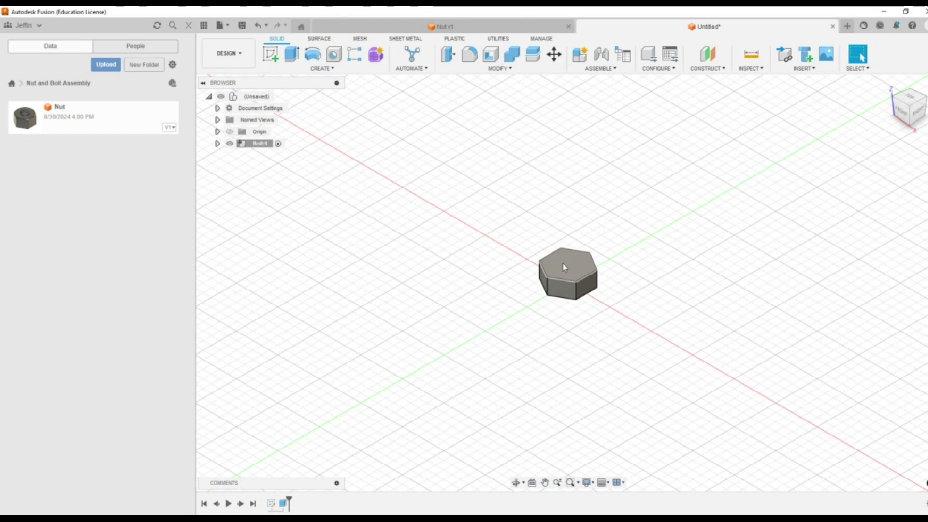
# - Sketch a 12 mm diameter circle centred on the bolt head's top face, consulting the reference drawing, and finish the sketch
pyautogui.click(415, 512)
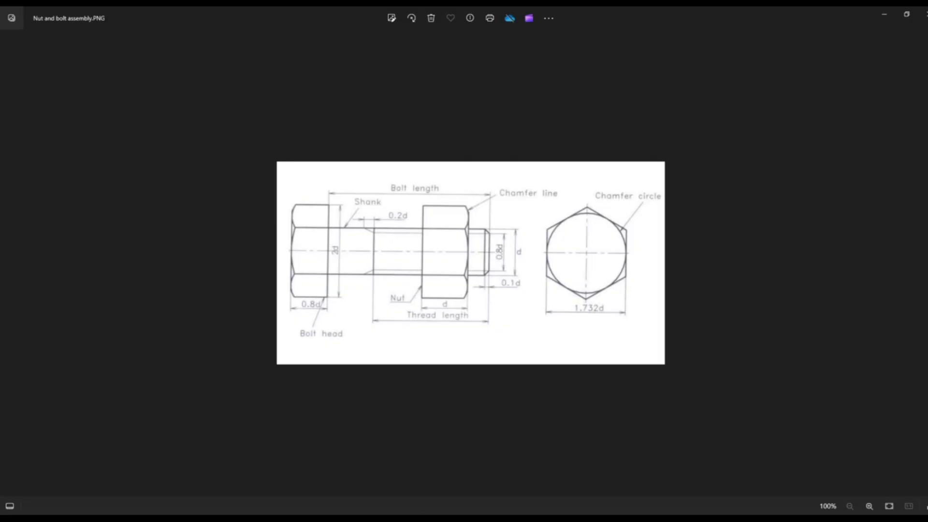
pyautogui.click(443, 515)
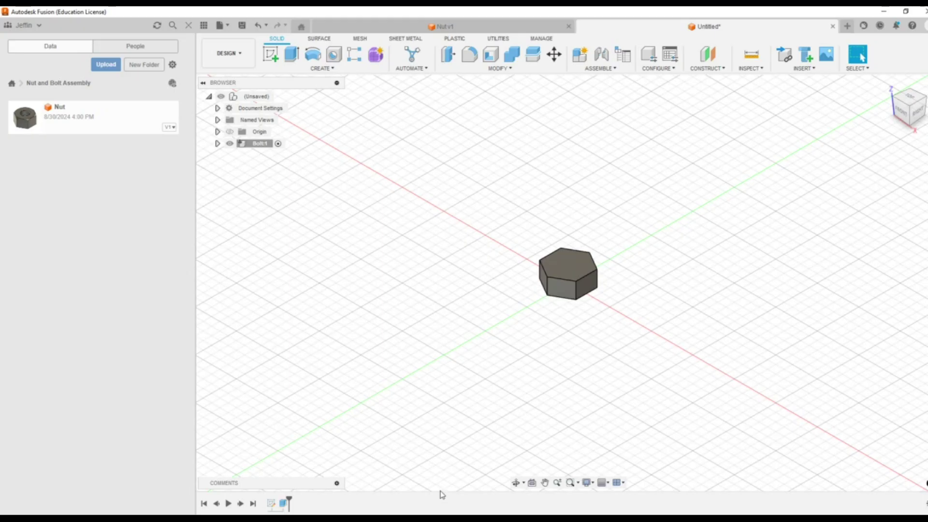
pyautogui.click(561, 271)
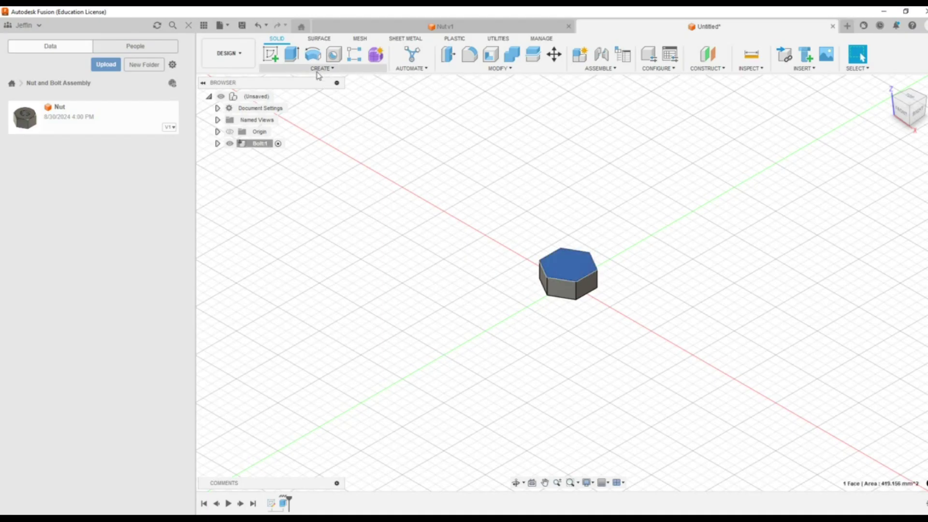
pyautogui.click(270, 54)
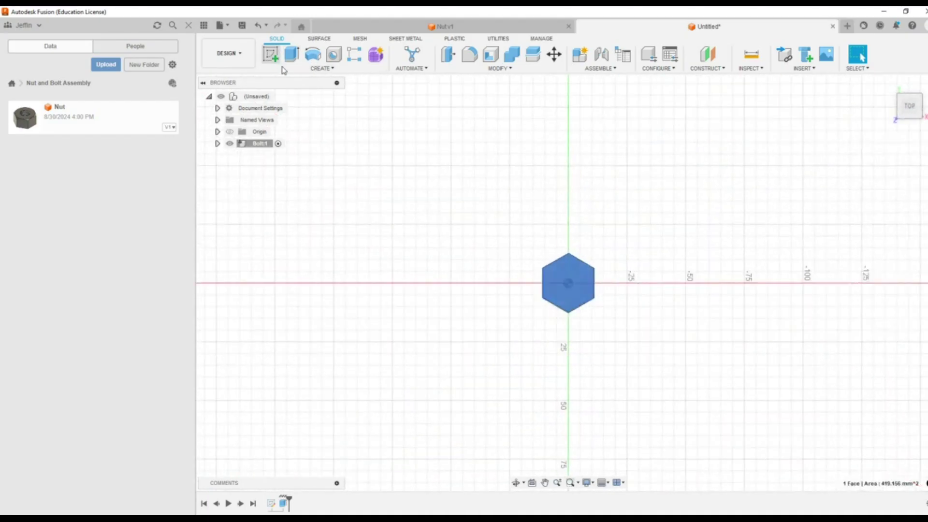
pyautogui.click(313, 55)
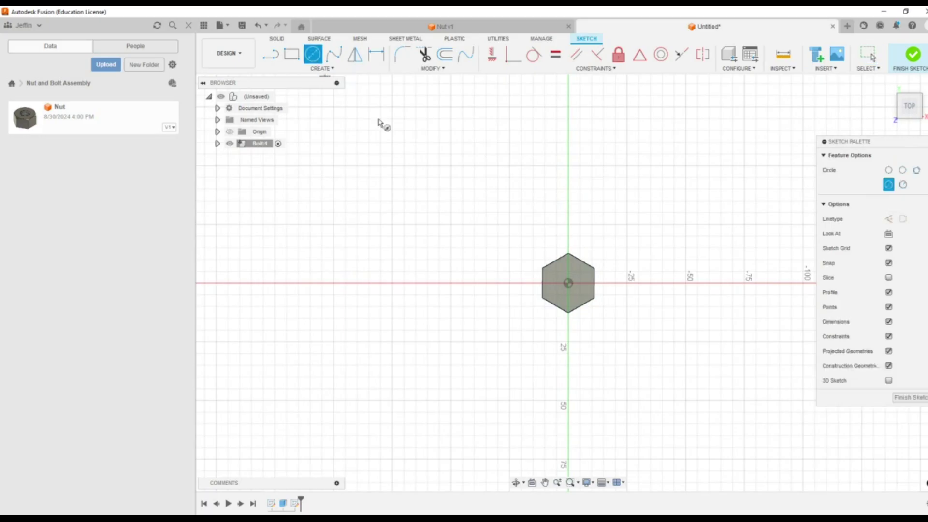
pyautogui.click(568, 282)
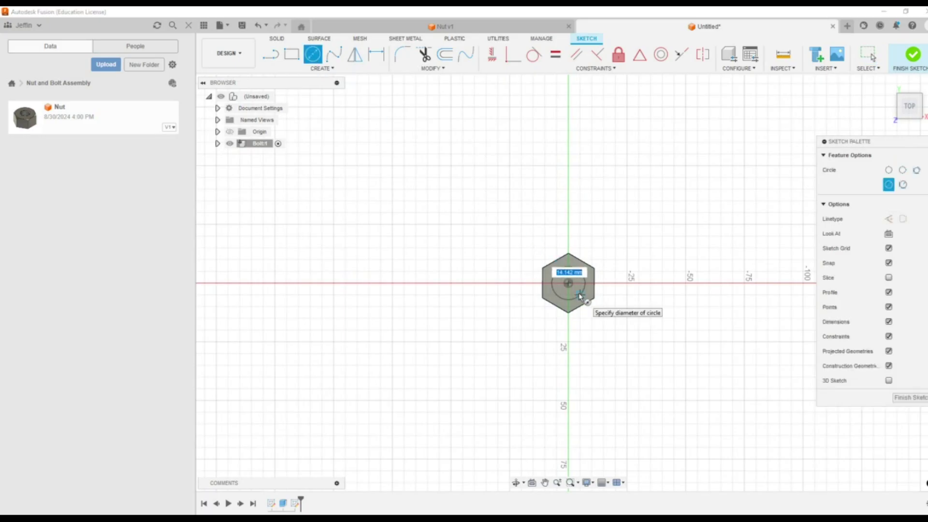
pyautogui.write('1')
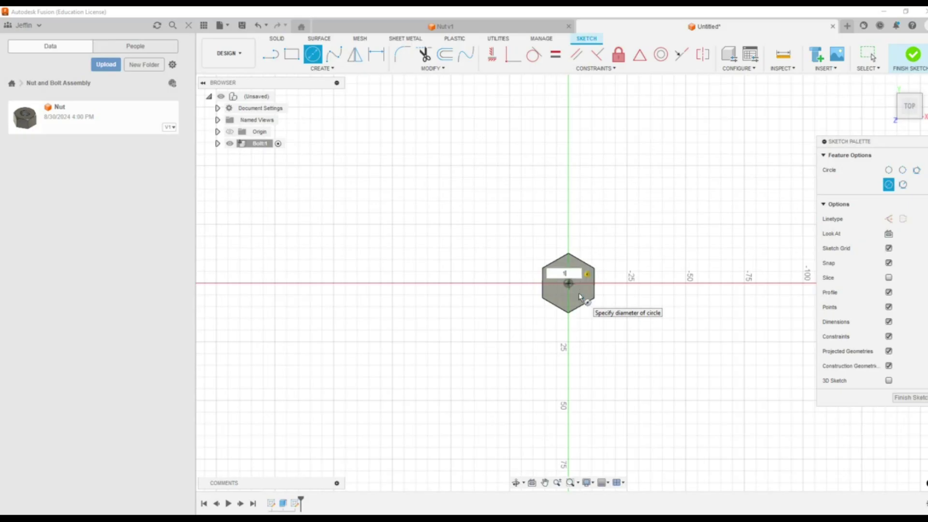
pyautogui.write('2')
pyautogui.press('Return')
pyautogui.press('Escape')
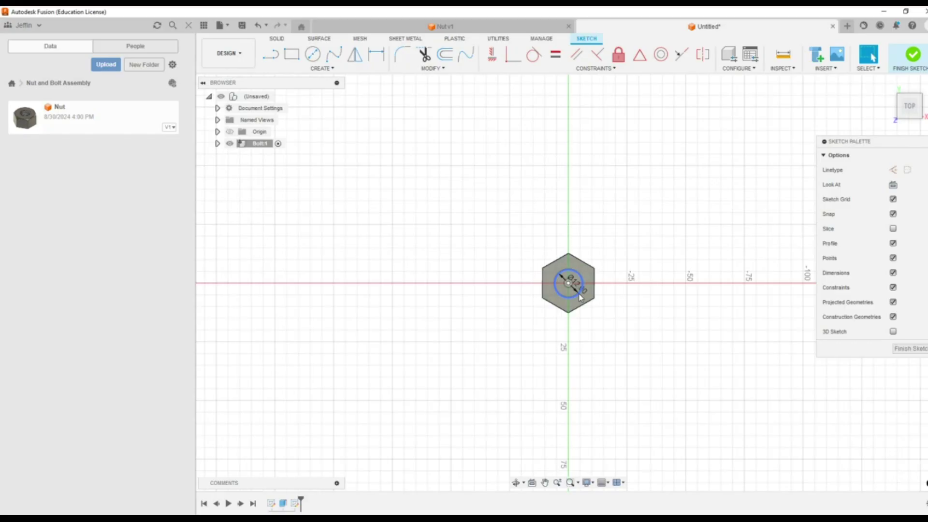
pyautogui.click(906, 59)
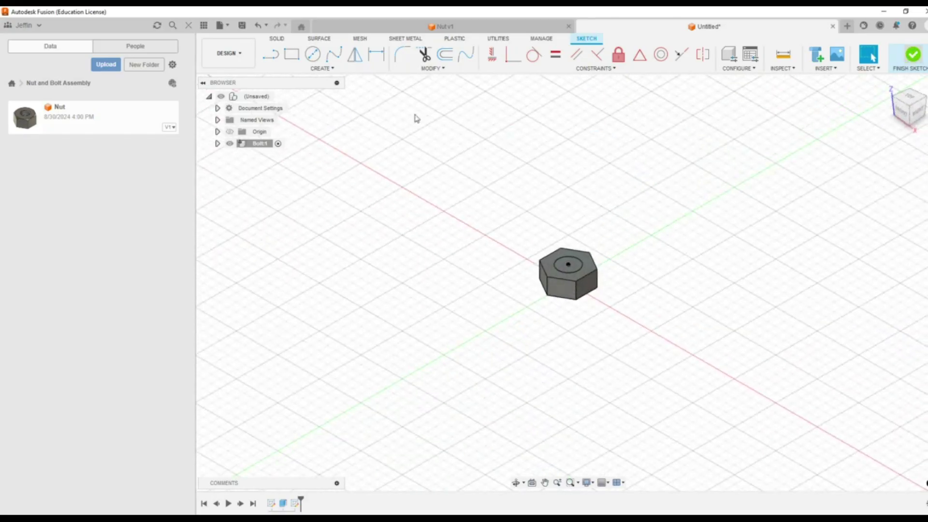
# - Extrude the circular profile 50 mm upward from the head to form the bolt shank, checking the bolt length in the reference drawing
pyautogui.click(291, 55)
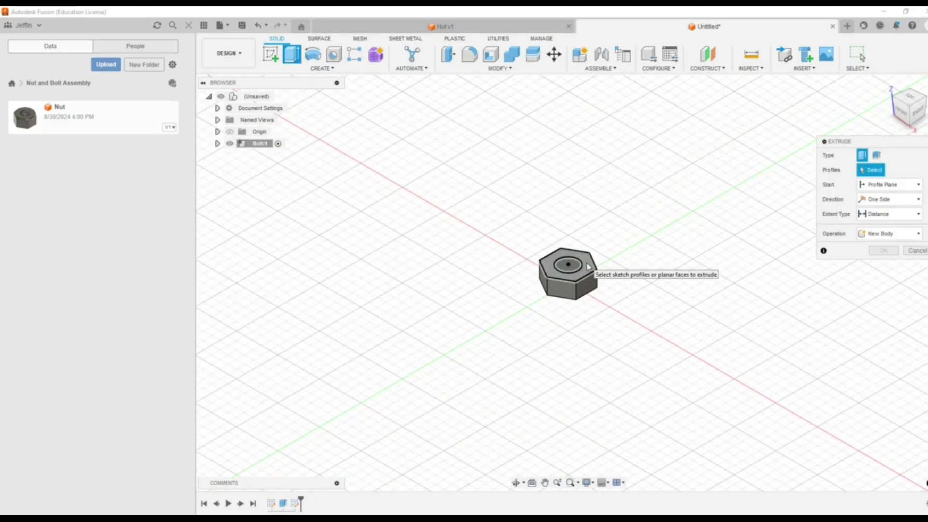
pyautogui.hotkey('alt', 'Tab')
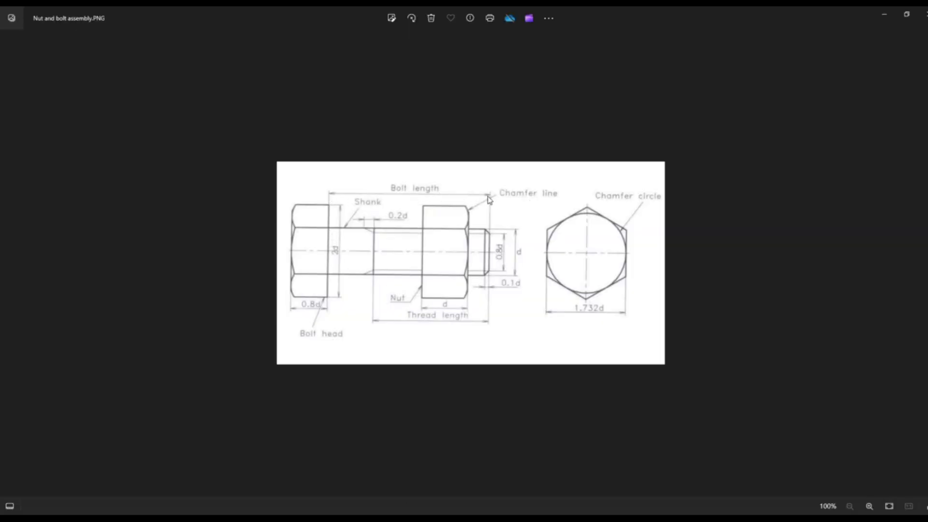
pyautogui.hotkey('alt', 'Tab')
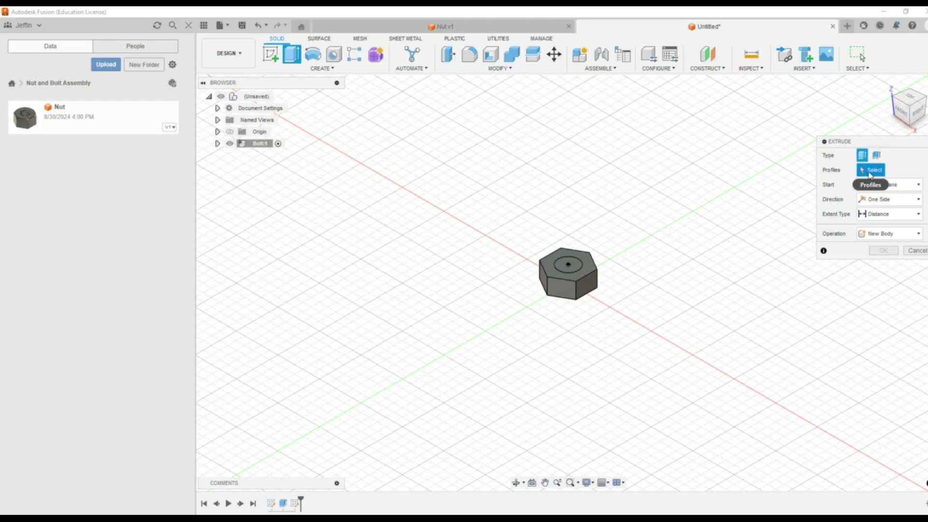
pyautogui.click(575, 264)
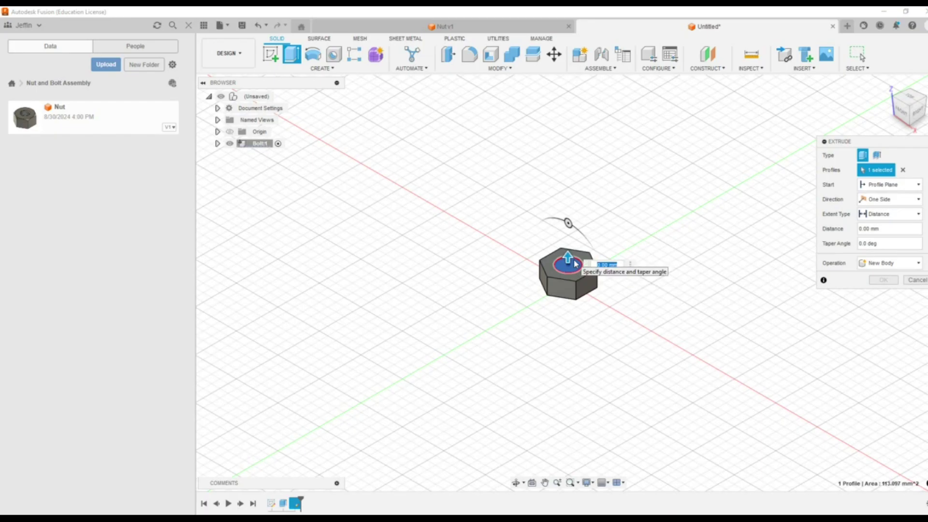
pyautogui.write('50')
pyautogui.press('Return')
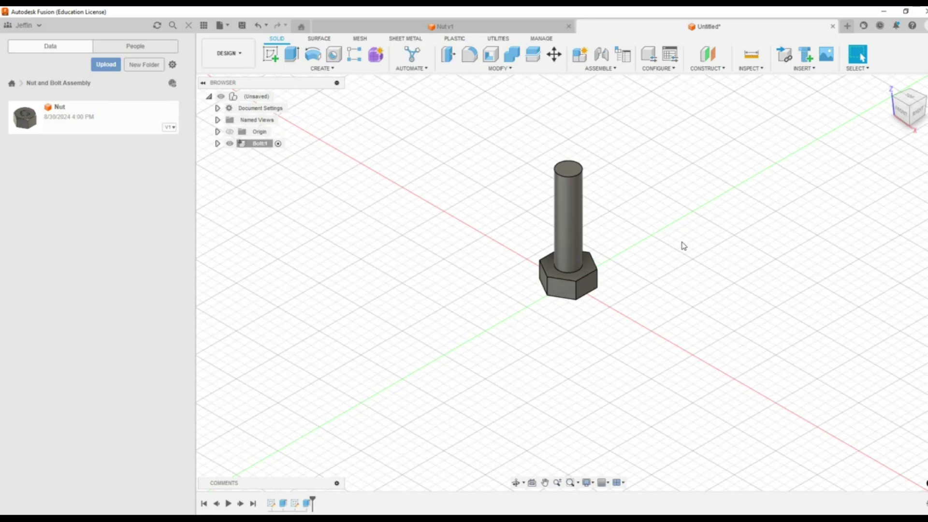
# - Chamfer the circular edge at the free end of the bolt shank by 1.2 mm, checking the end chamfer in the reference drawing
pyautogui.hotkey('alt', 'Tab')
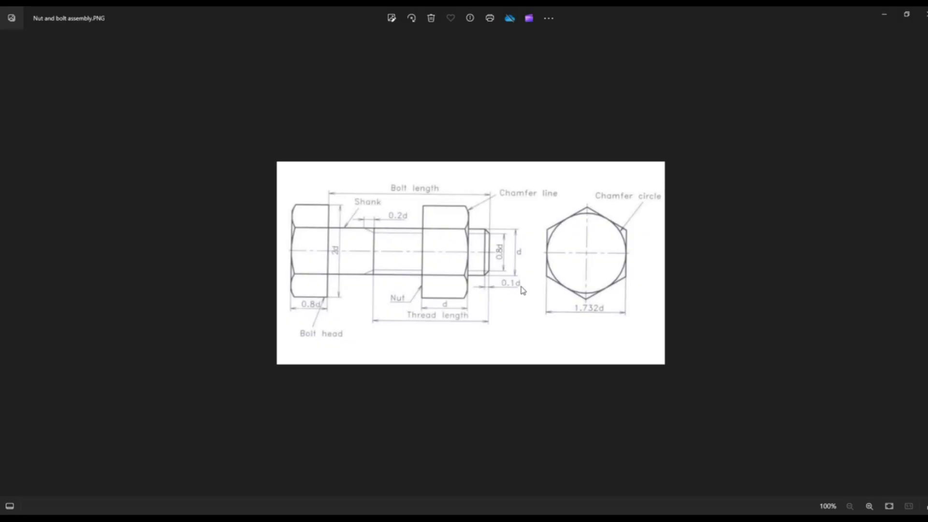
pyautogui.hotkey('alt', 'Tab')
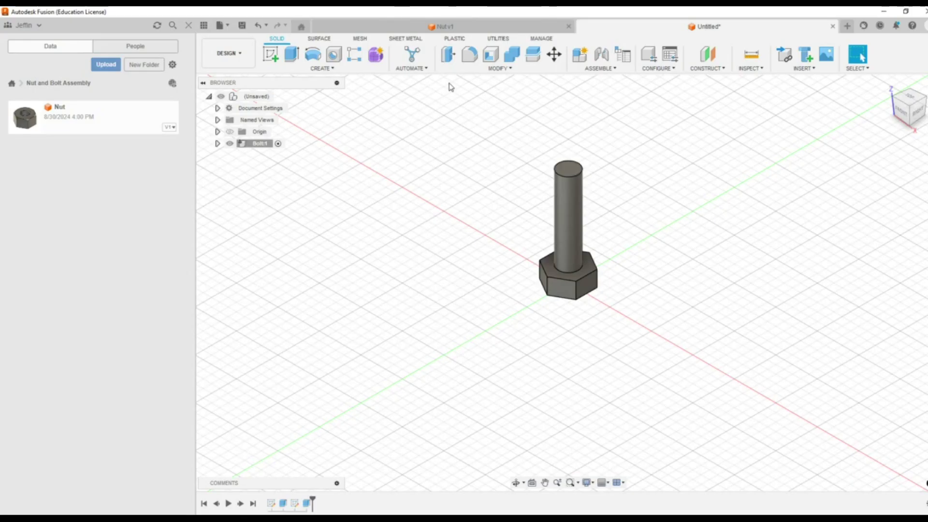
pyautogui.click(509, 68)
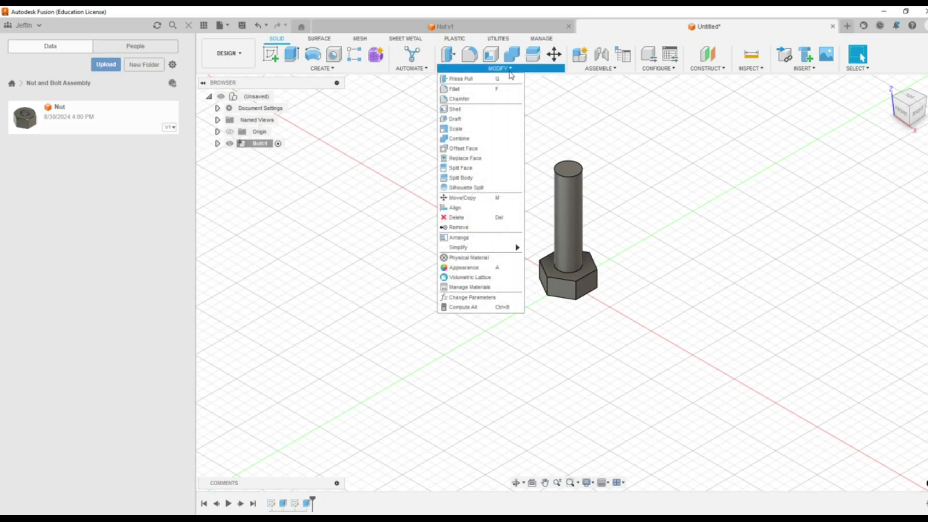
pyautogui.click(468, 100)
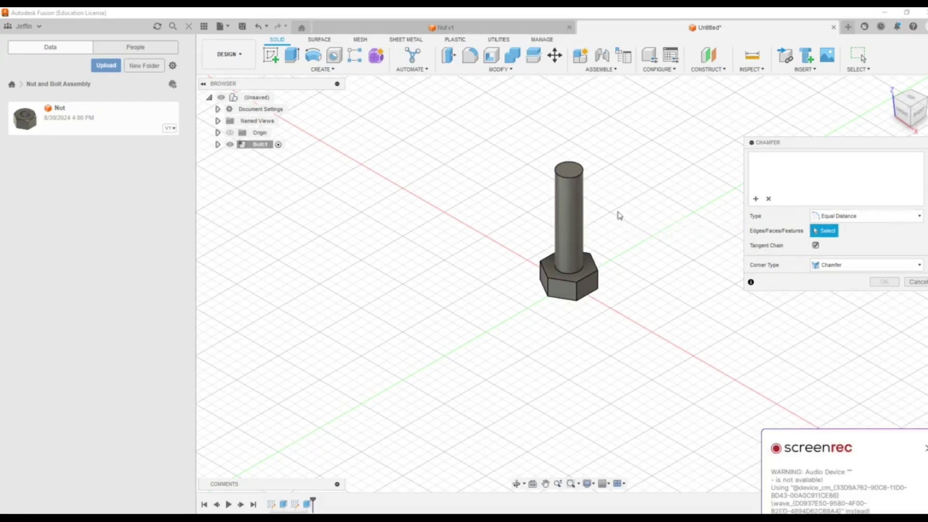
pyautogui.click(567, 181)
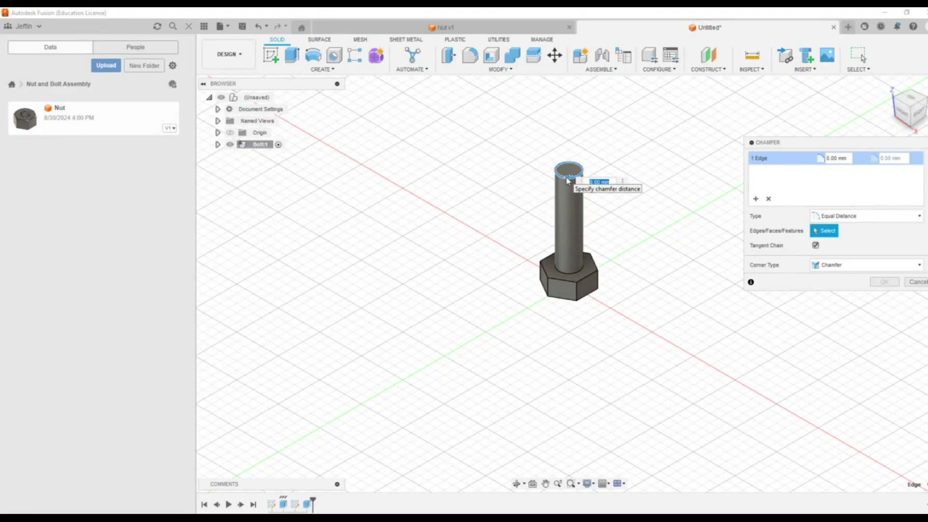
pyautogui.write('1.2')
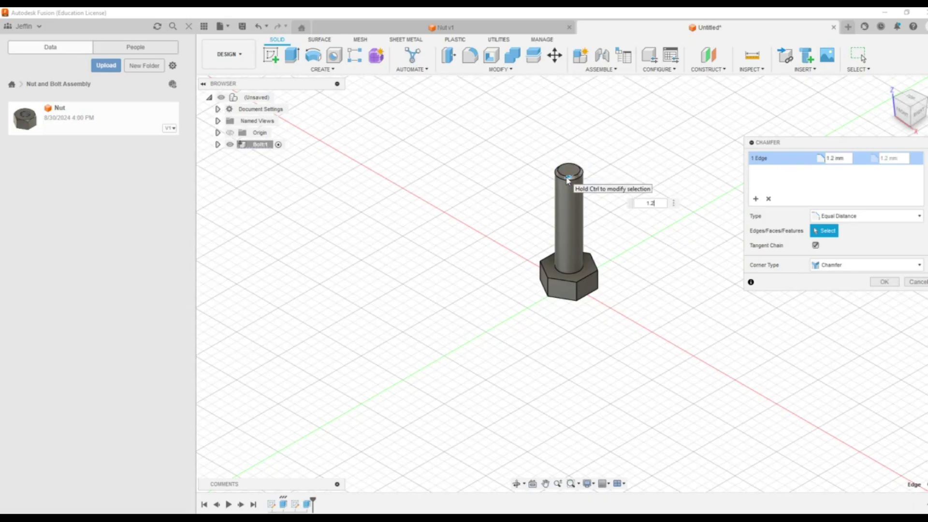
pyautogui.press('Return')
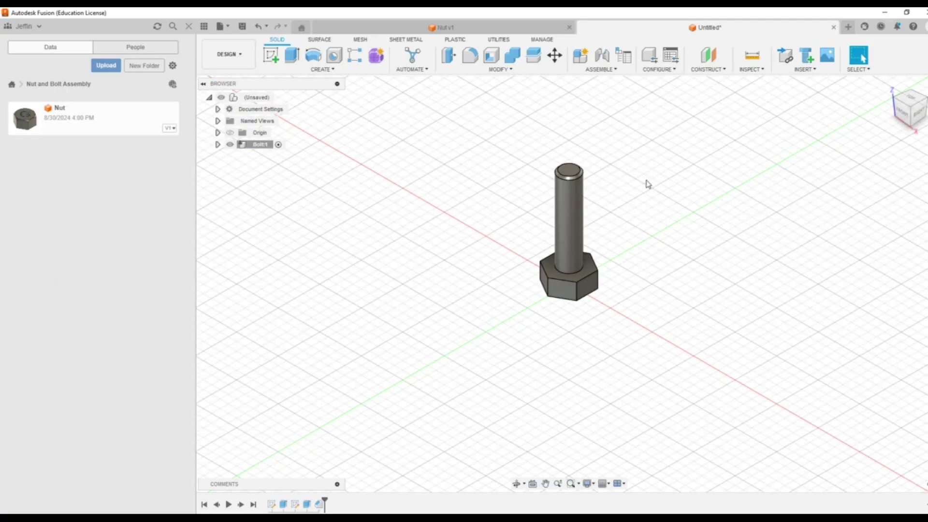
# - Add a modeled, full-length, right-hand ISO Metric M12x1.75 thread of class 6g to the cylindrical face of the bolt shank
pyautogui.moveTo(648, 184)
pyautogui.keyDown('shift'); pyautogui.mouseDown(button='middle')
pyautogui.moveTo(596, 153)
pyautogui.moveTo(633, 174)
pyautogui.mouseUp(button='middle'); pyautogui.keyUp('shift')
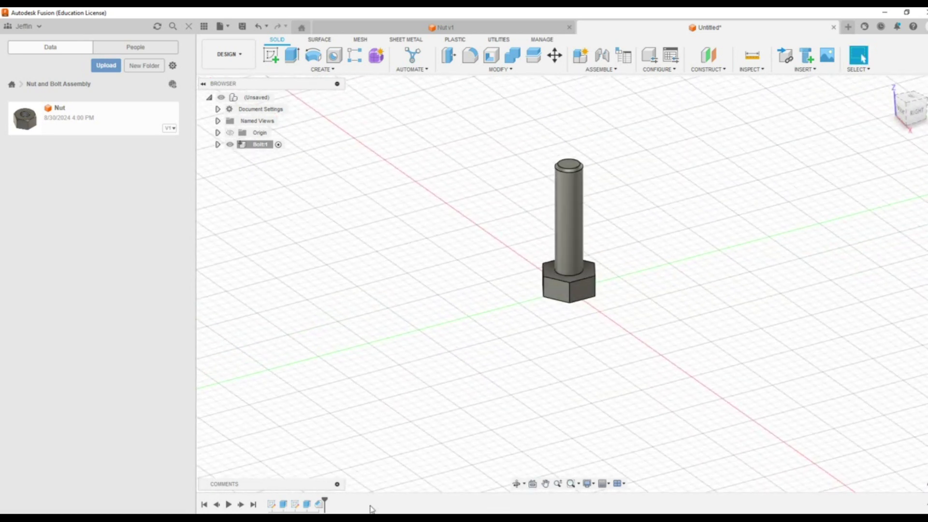
pyautogui.hotkey('alt', 'Tab')
pyautogui.click(336, 72)
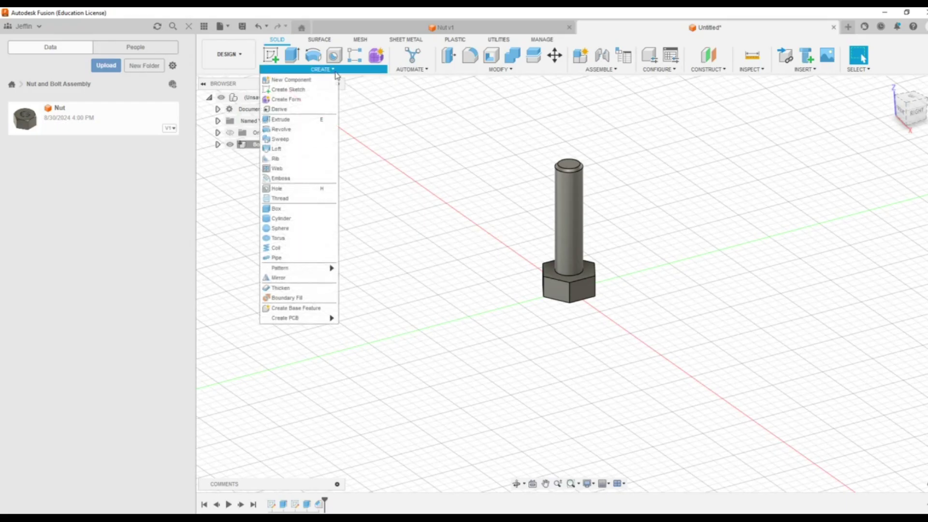
pyautogui.click(313, 200)
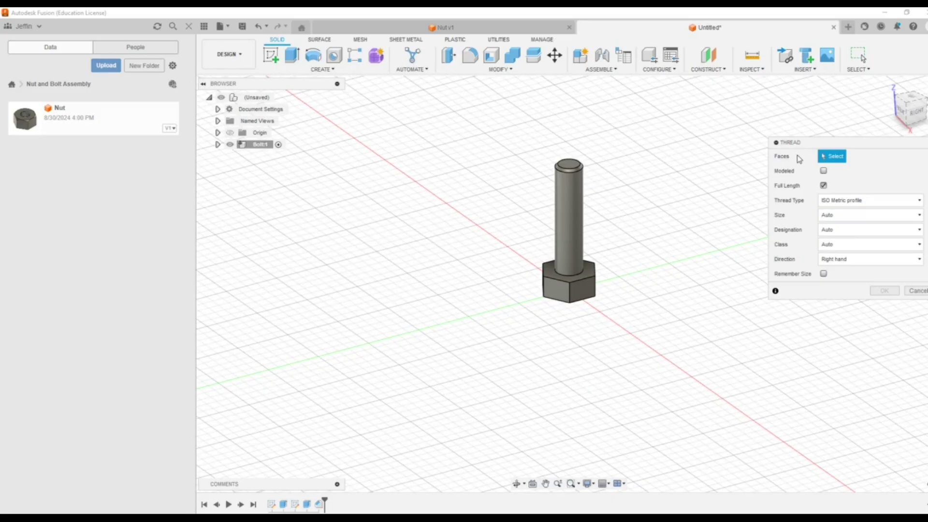
pyautogui.click(569, 209)
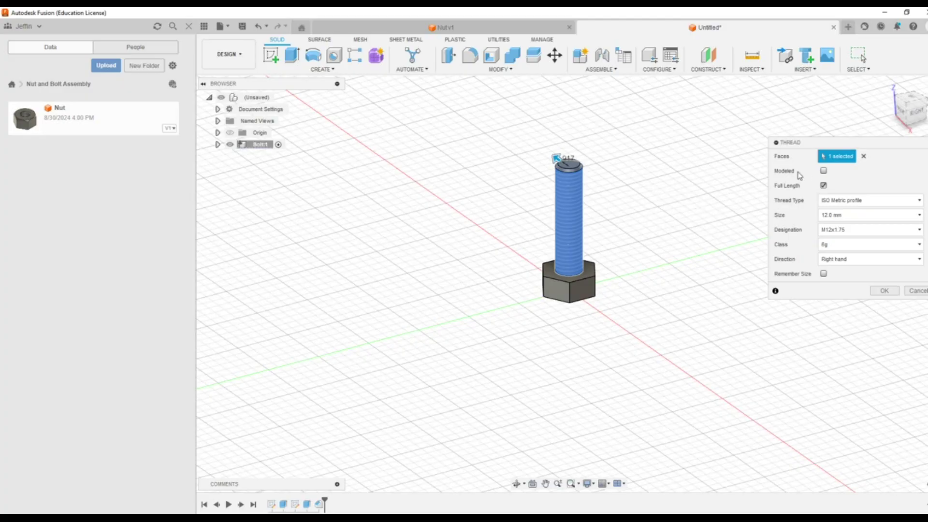
pyautogui.click(823, 172)
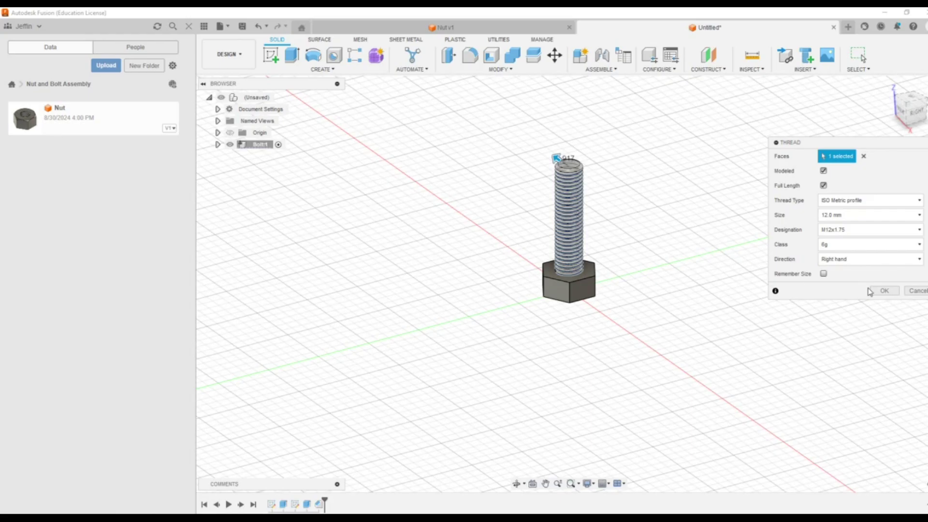
pyautogui.click(884, 291)
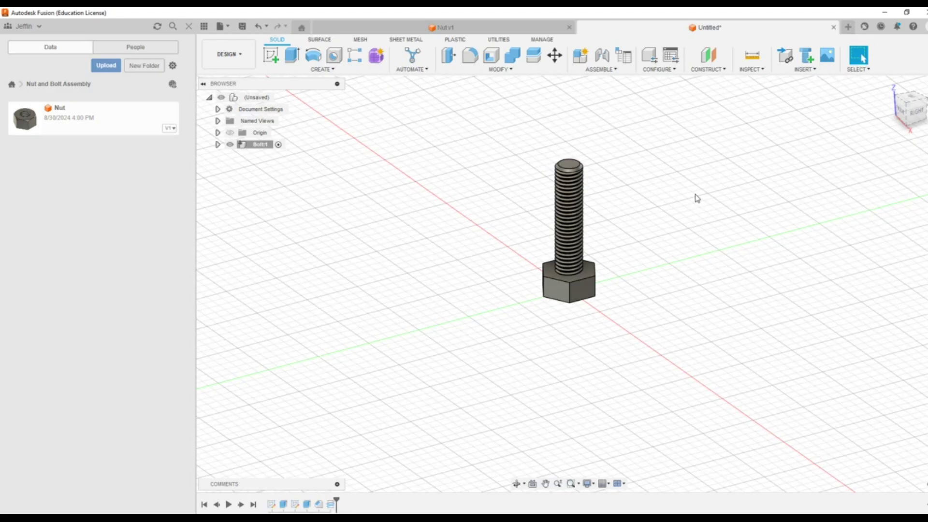
# - Consult the chamfer lines in the reference drawing and start a sketch on the vertical YZ plane through the bolt's axis
pyautogui.keyDown('shift'); pyautogui.moveTo(698, 202); pyautogui.dragTo(666, 178, button='middle'); pyautogui.keyUp('shift')
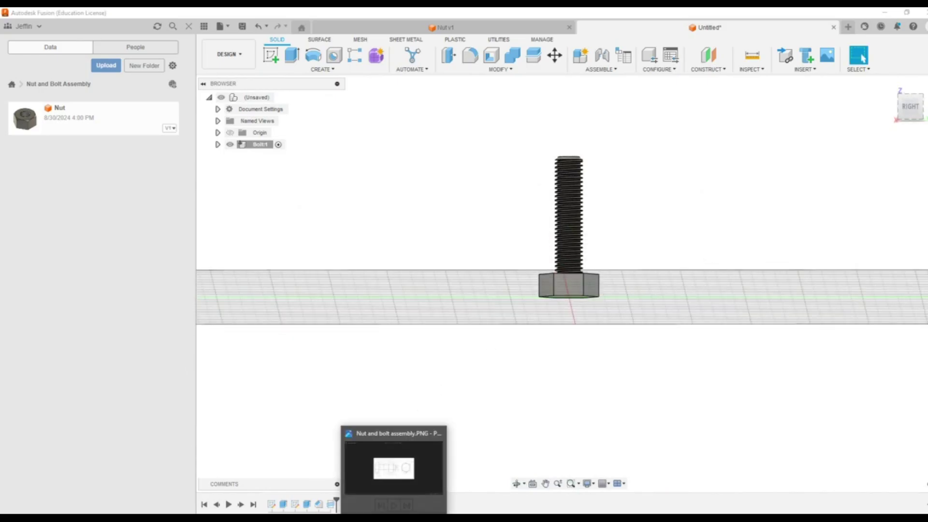
pyautogui.click(393, 468)
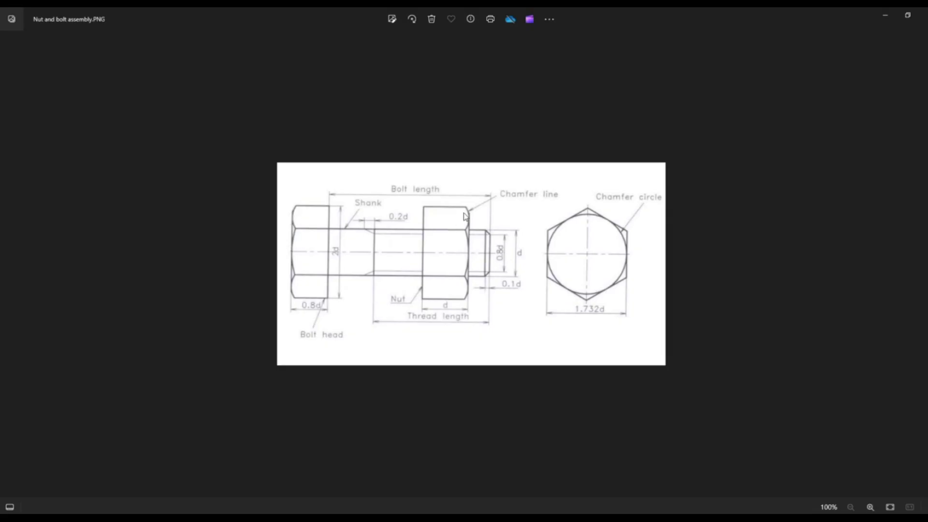
pyautogui.hotkey('alt', 'Tab')
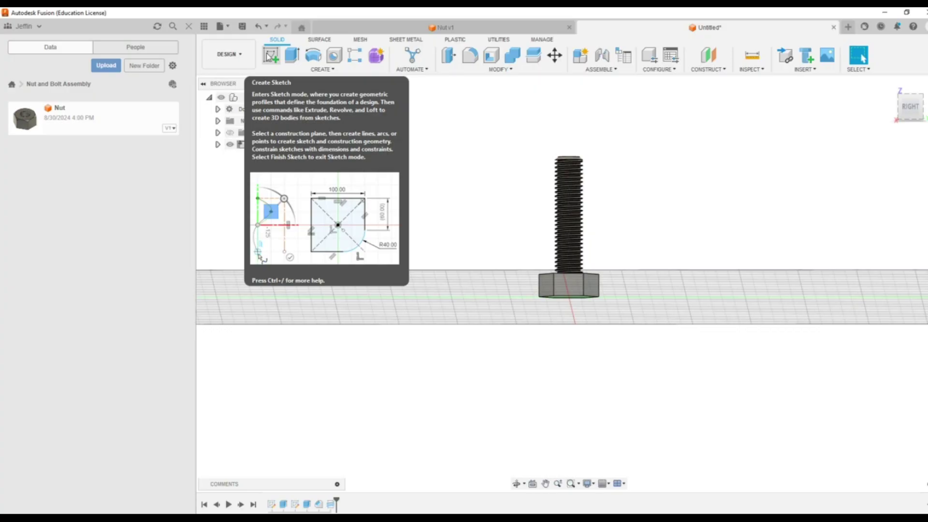
pyautogui.click(269, 57)
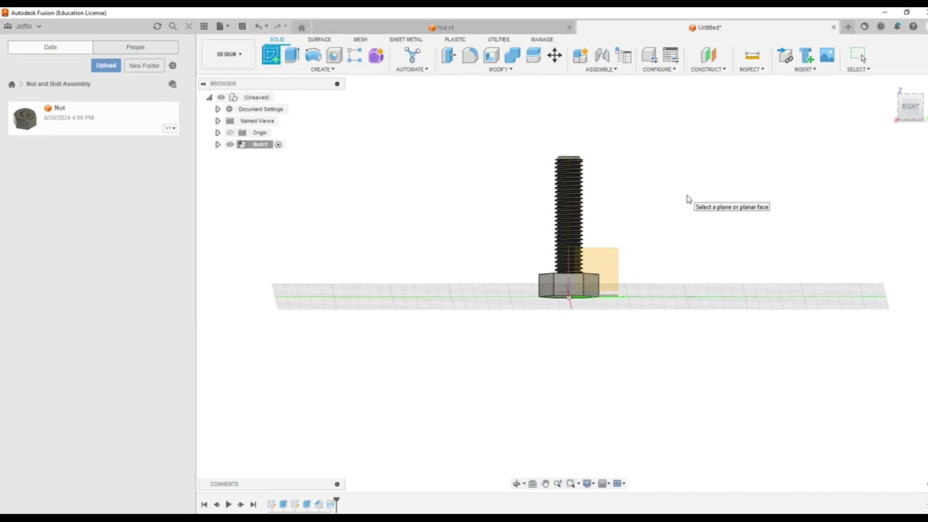
pyautogui.moveTo(688, 199)
pyautogui.keyDown('shift'); pyautogui.mouseDown(button='middle')
pyautogui.moveTo(673, 201)
pyautogui.moveTo(660, 225)
pyautogui.moveTo(692, 230)
pyautogui.moveTo(743, 205)
pyautogui.moveTo(640, 203)
pyautogui.moveTo(696, 195)
pyautogui.mouseUp(button='middle'); pyautogui.keyUp('shift')
pyautogui.click(612, 265)
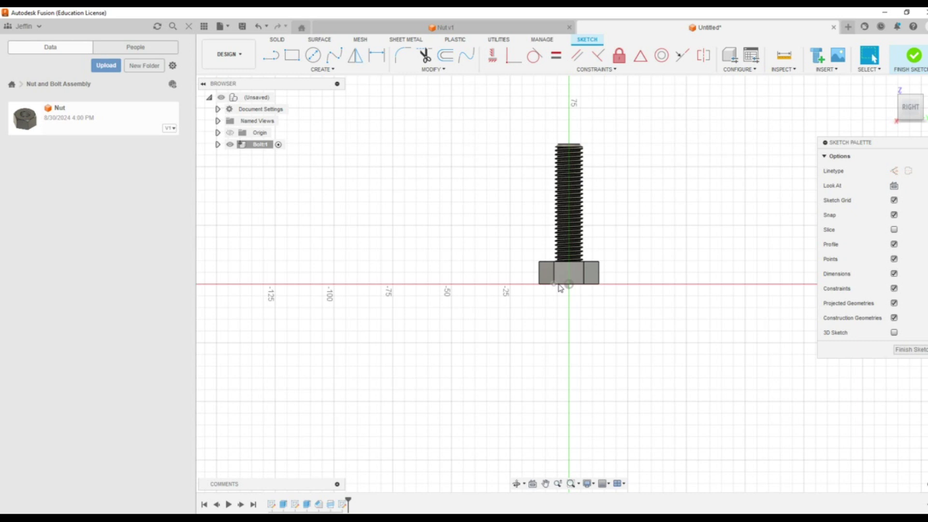
# - Project the middle bottom edge of the bolt head into the sketch with the projection link enabled
pyautogui.click(298, 73)
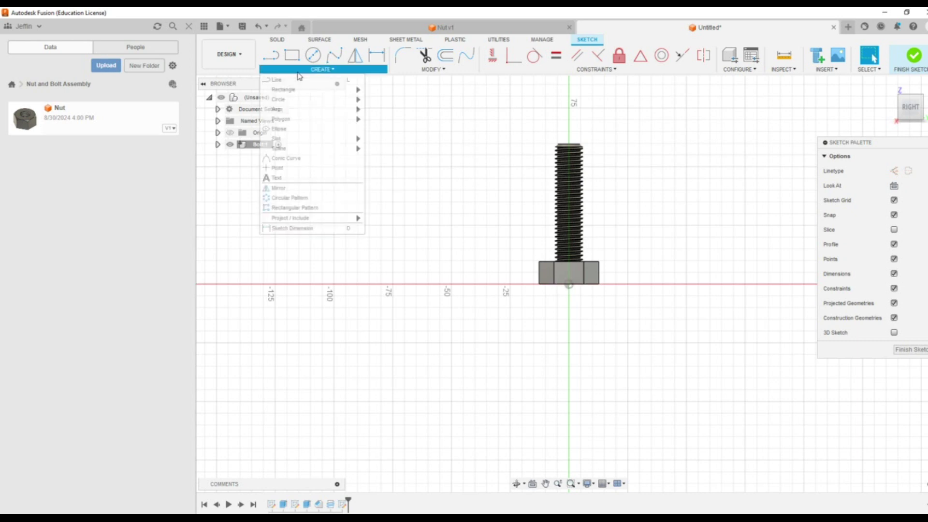
pyautogui.moveTo(346, 223)
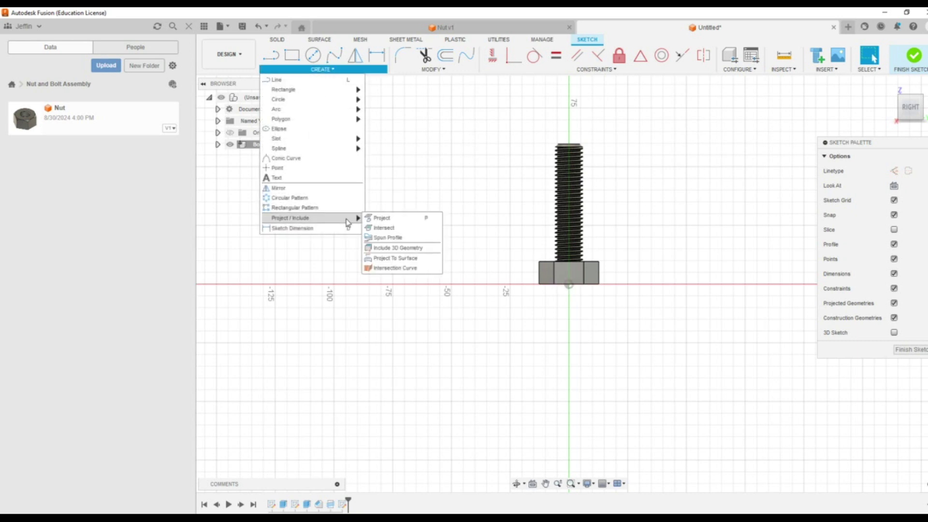
pyautogui.click(381, 218)
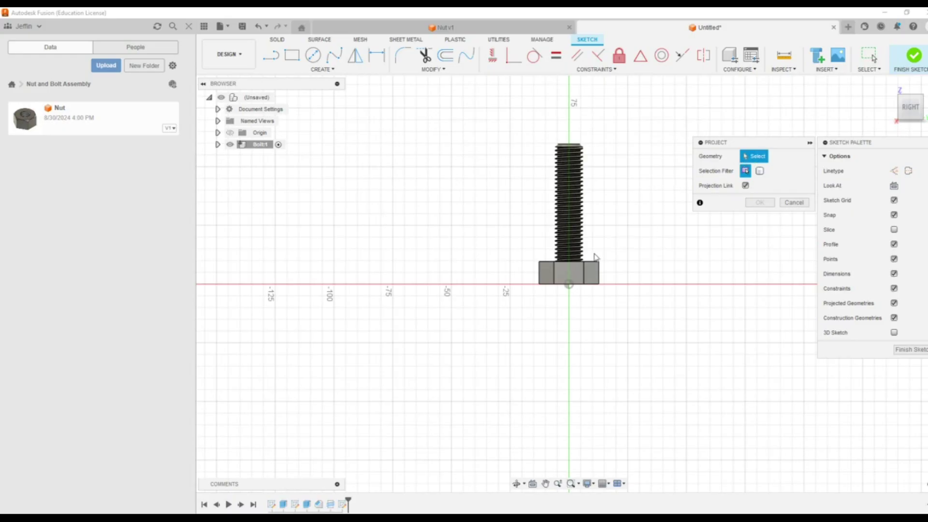
pyautogui.click(575, 285)
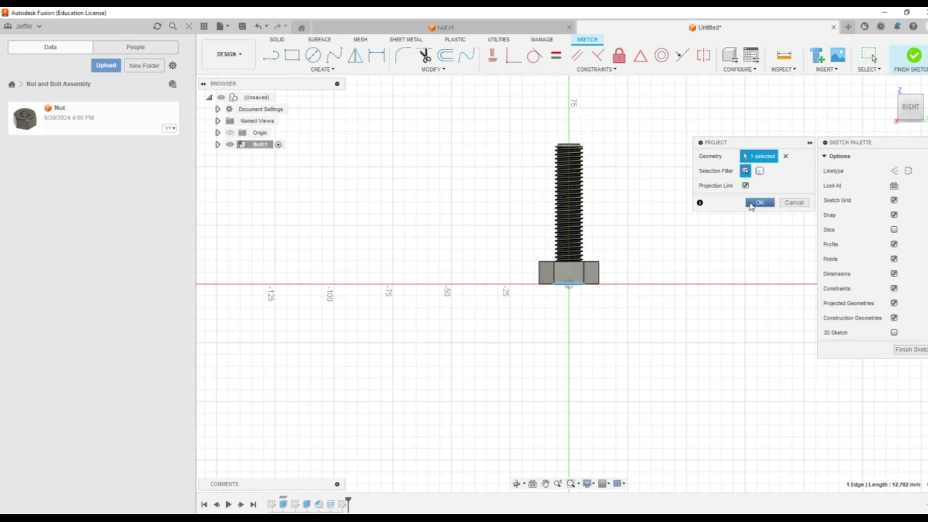
pyautogui.click(762, 202)
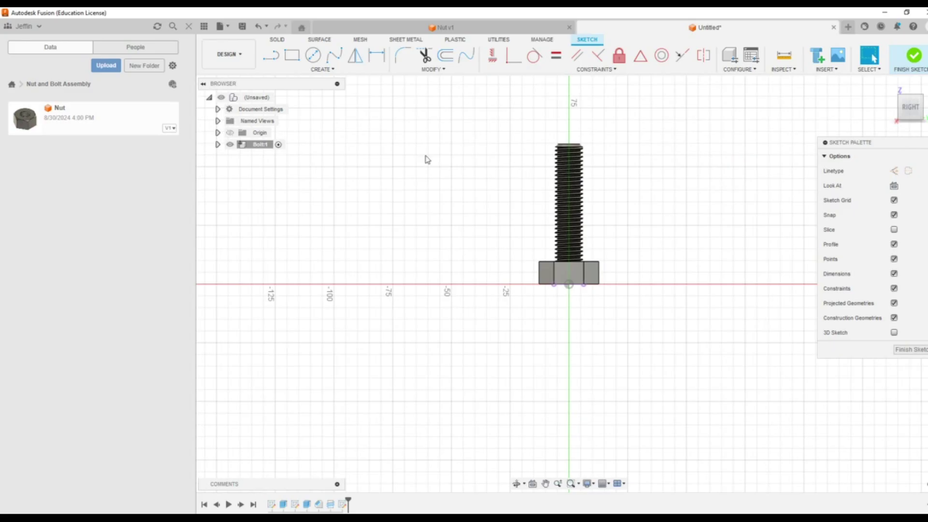
# - Draw an 11 mm horizontal line from the origin along the underside of the bolt head
pyautogui.click(271, 55)
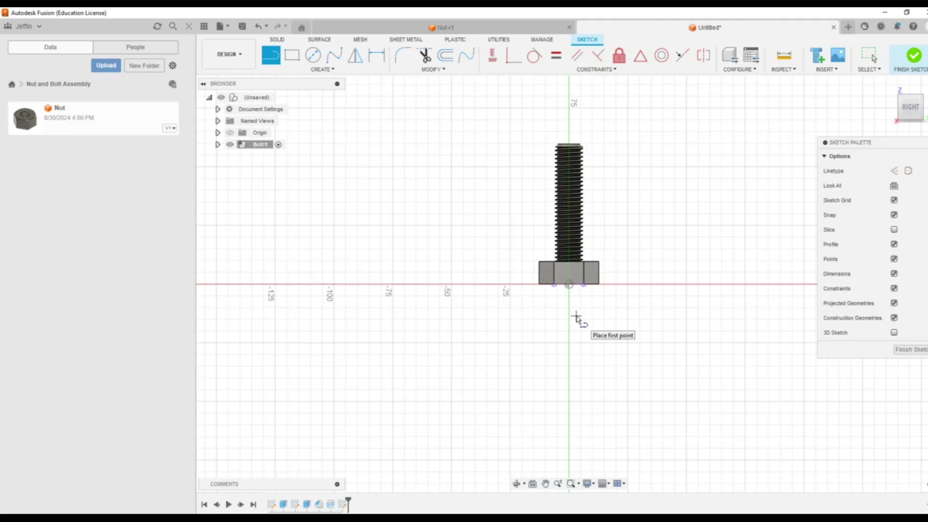
pyautogui.click(569, 285)
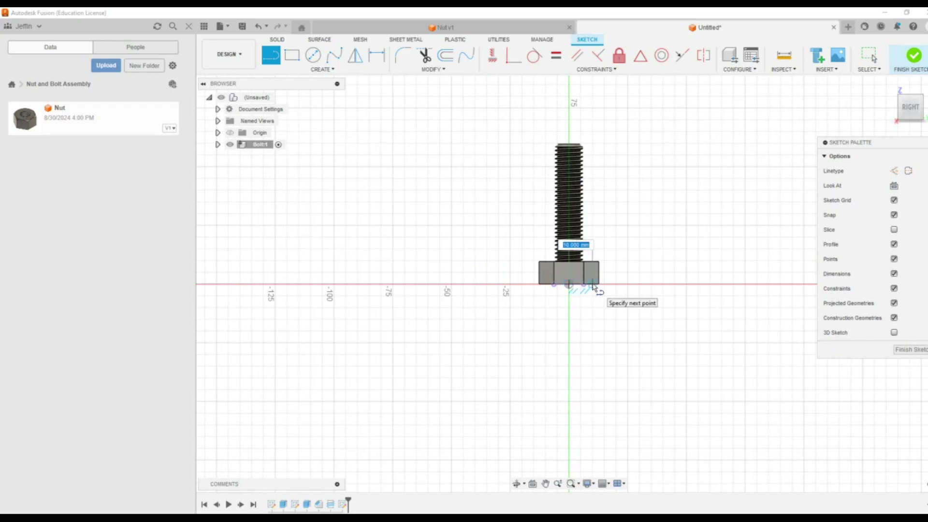
pyautogui.write('11')
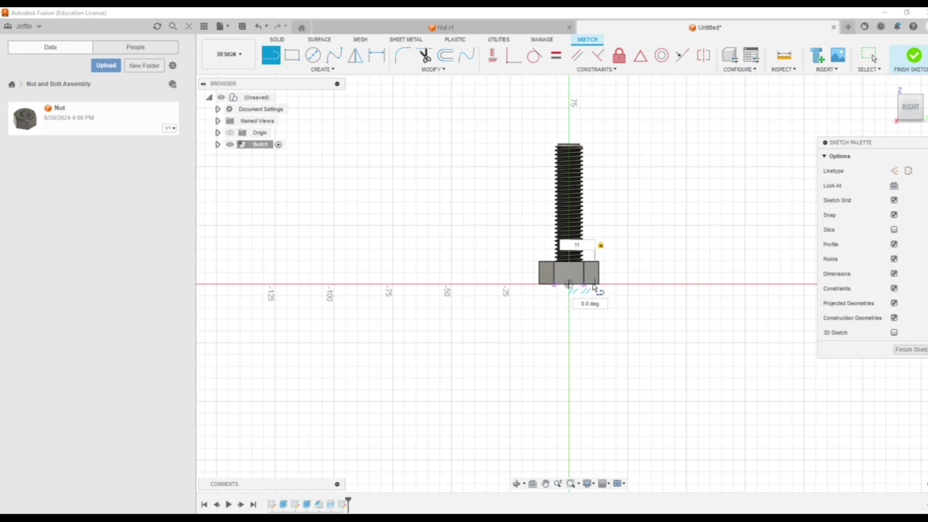
pyautogui.press('Return')
pyautogui.press('Escape')
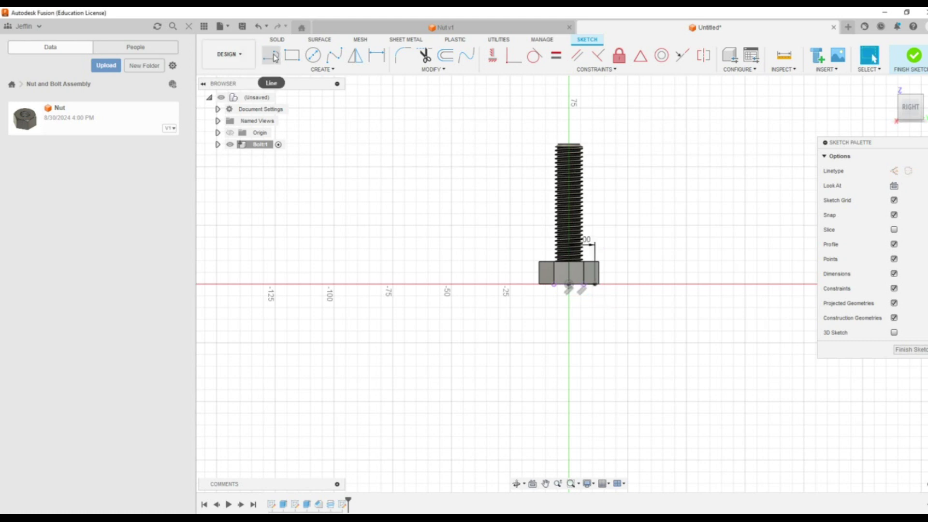
# - Draw a line about 31.4 mm long from the outer end of the 11 mm line, rising outward at 45 degrees
pyautogui.click(272, 56)
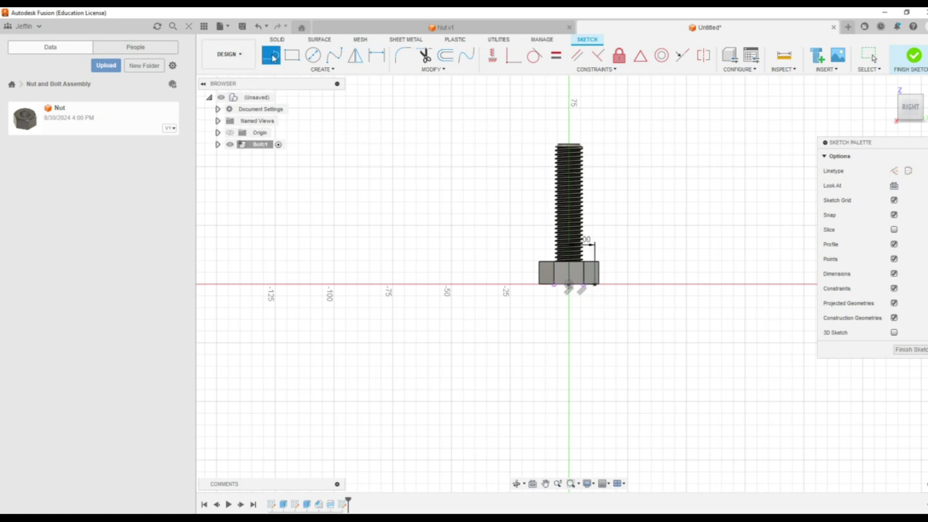
pyautogui.click(596, 285)
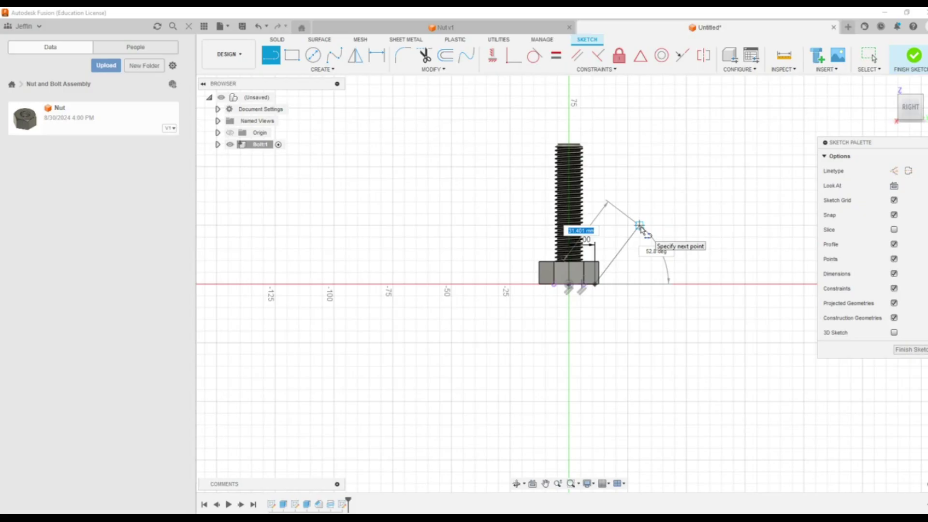
pyautogui.press('Tab')
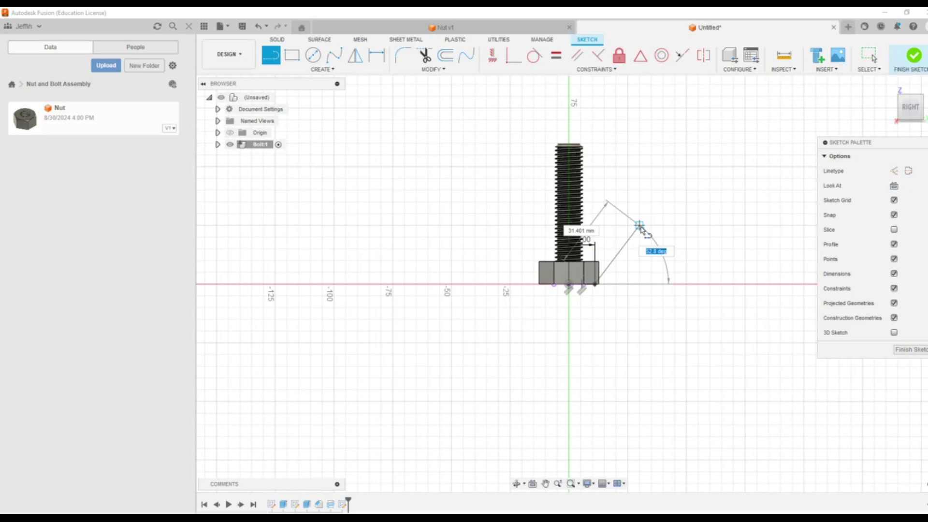
pyautogui.write('45')
pyautogui.press('Return')
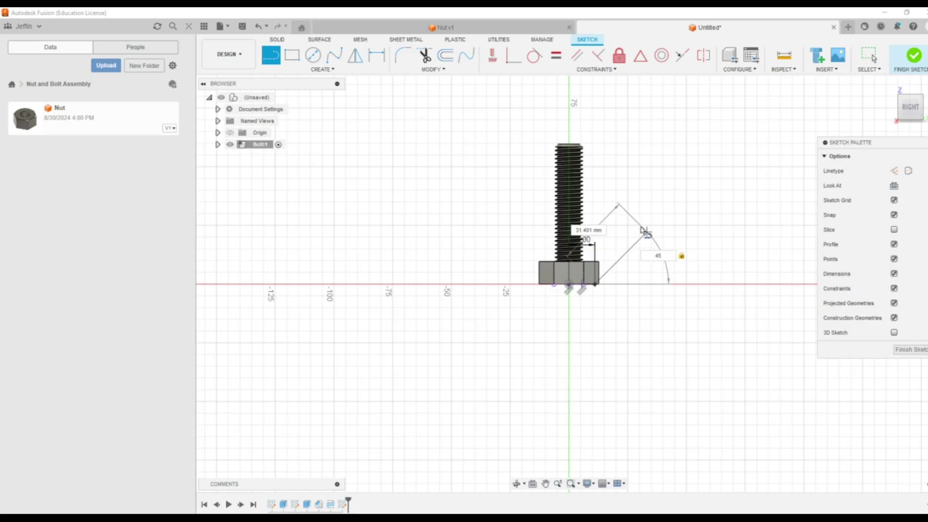
pyautogui.press('Escape')
# - Close the triangular profile with a vertical line down past the head's base and a line back to the 45-degree line's start, and finish the sketch
pyautogui.click(271, 55)
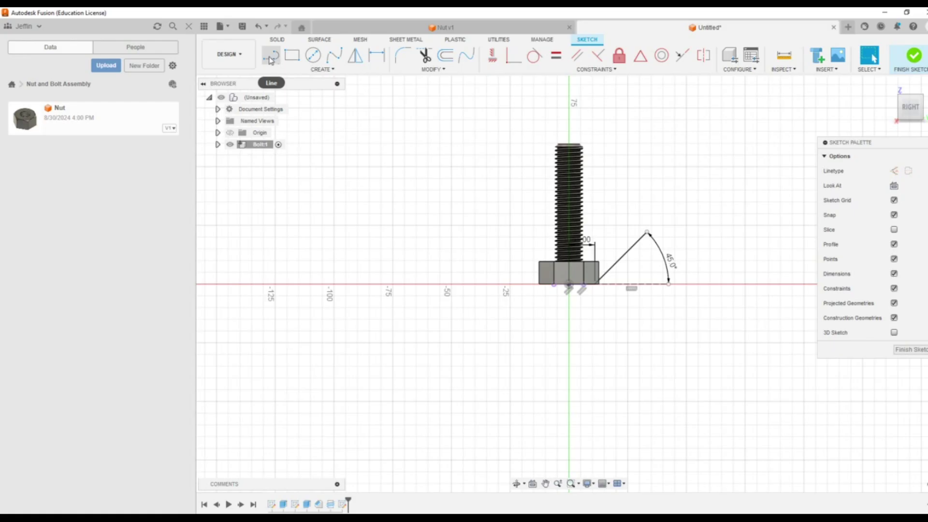
pyautogui.click(647, 233)
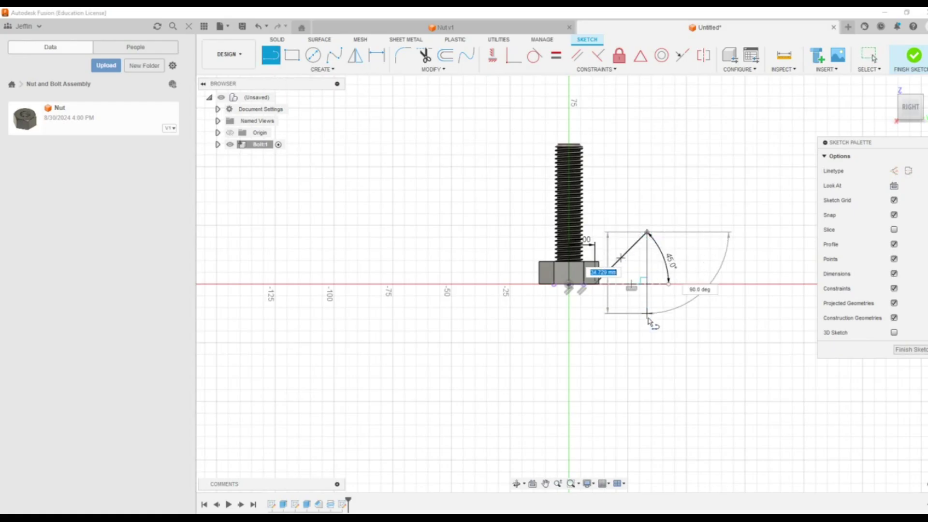
pyautogui.click(647, 343)
pyautogui.click(597, 285)
pyautogui.click(912, 56)
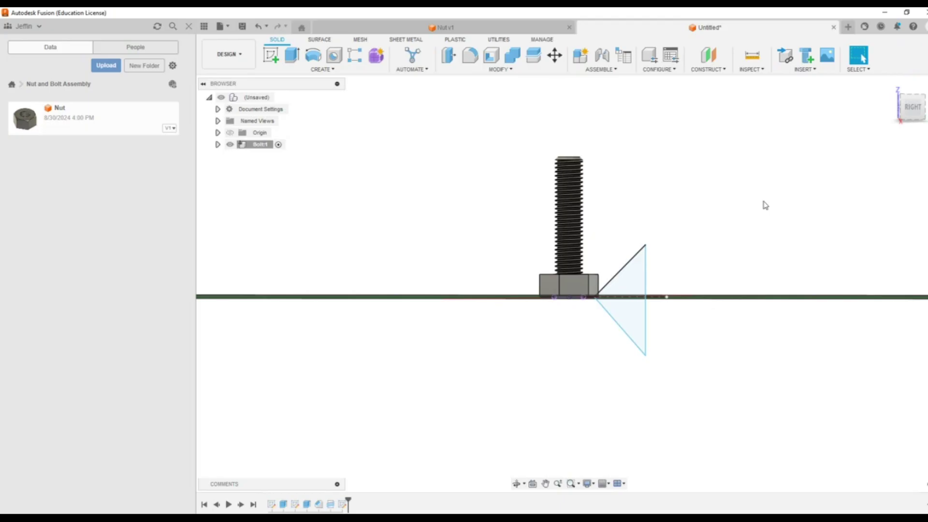
pyautogui.keyDown('shift'); pyautogui.moveTo(765, 206); pyautogui.dragTo(739, 211, button='middle'); pyautogui.keyUp('shift')
pyautogui.press('Escape')
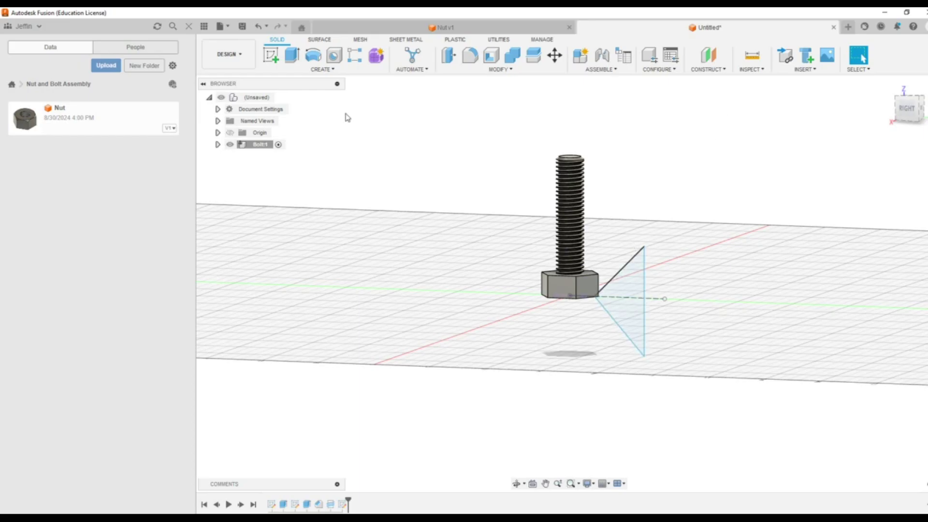
# - Revolve the triangular profile 360 degrees about the Z axis as a cut to chamfer the bolt head's corners
pyautogui.click(310, 58)
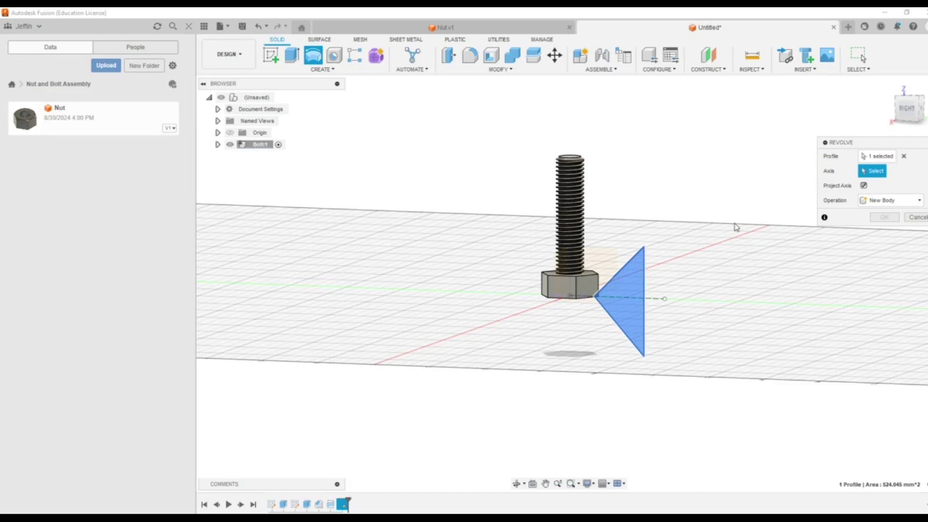
pyautogui.click(571, 287)
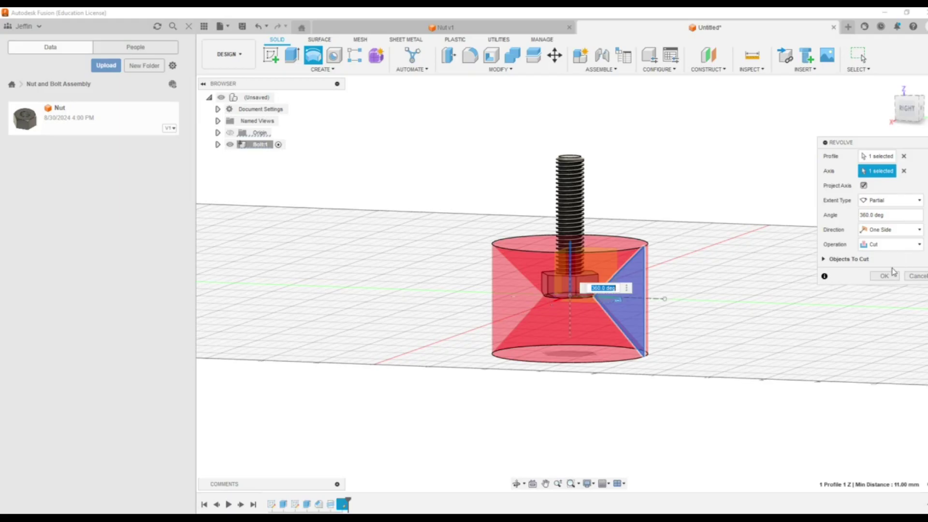
pyautogui.click(884, 276)
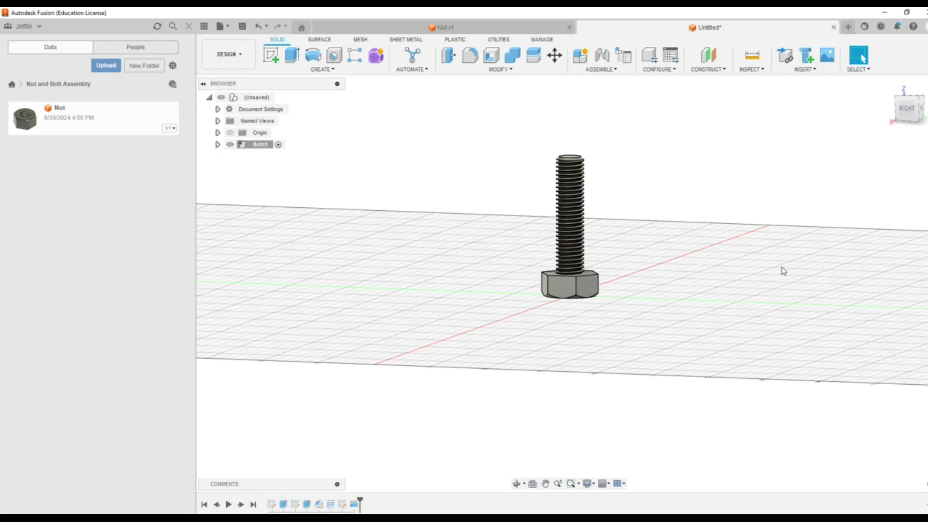
pyautogui.keyDown('shift'); pyautogui.moveTo(786, 270); pyautogui.dragTo(876, 238, button='middle'); pyautogui.keyUp('shift')
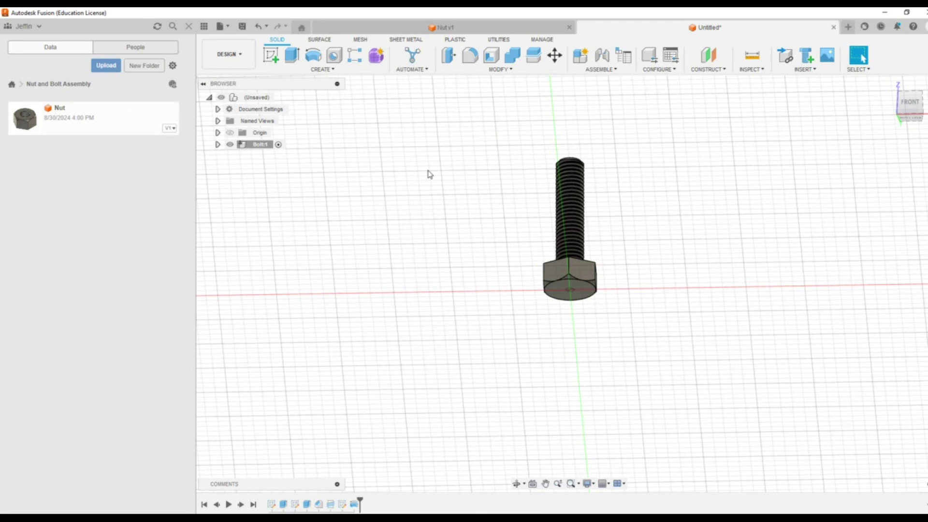
# - Save the design as Bolt in the Nut and Bolt Assembly folder
pyautogui.click(242, 28)
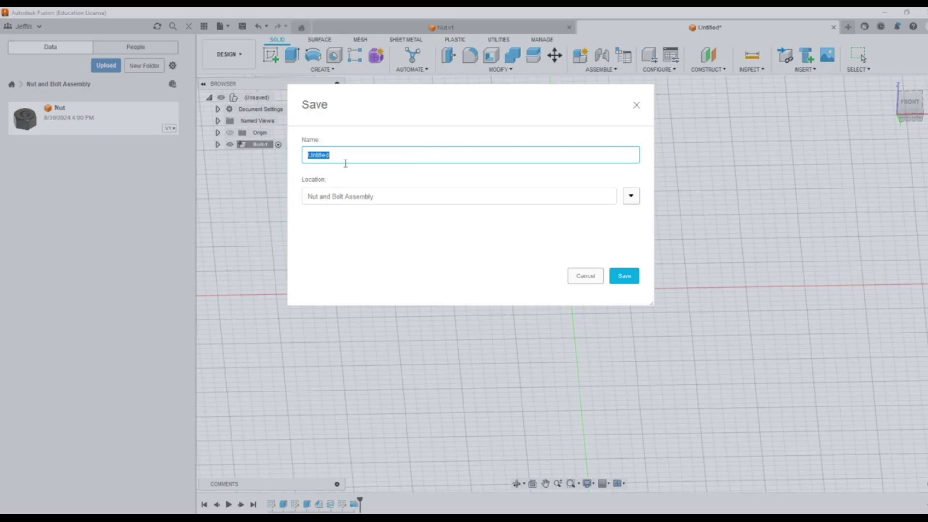
pyautogui.write('Bolt')
pyautogui.click(625, 276)
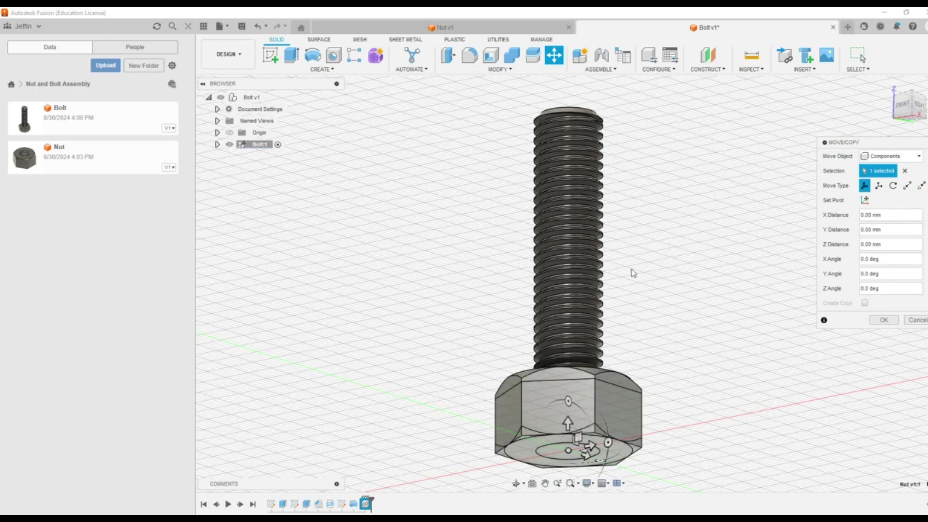
# - Move the inserted nut straight down so it sits clear below the bolt head
pyautogui.scroll(-6, 640, 272)
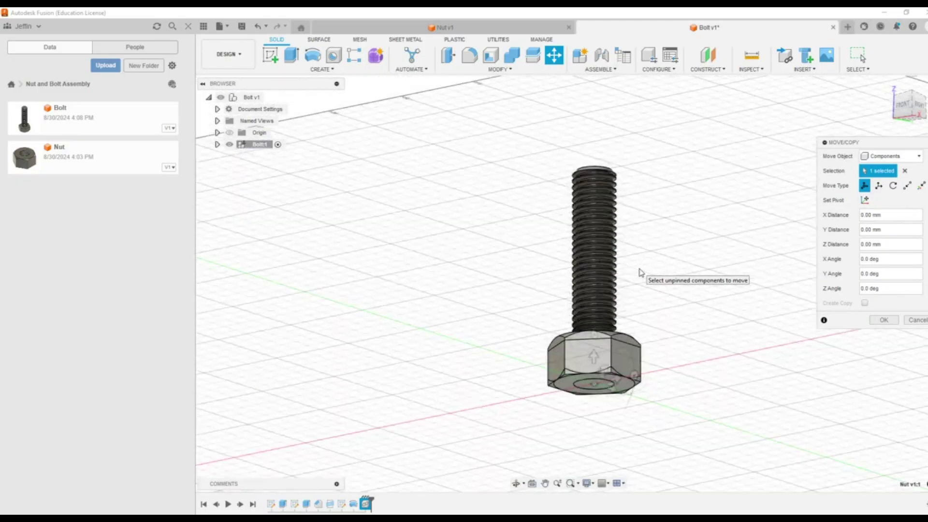
pyautogui.moveTo(608, 322); pyautogui.dragTo(607, 399)
pyautogui.click(884, 320)
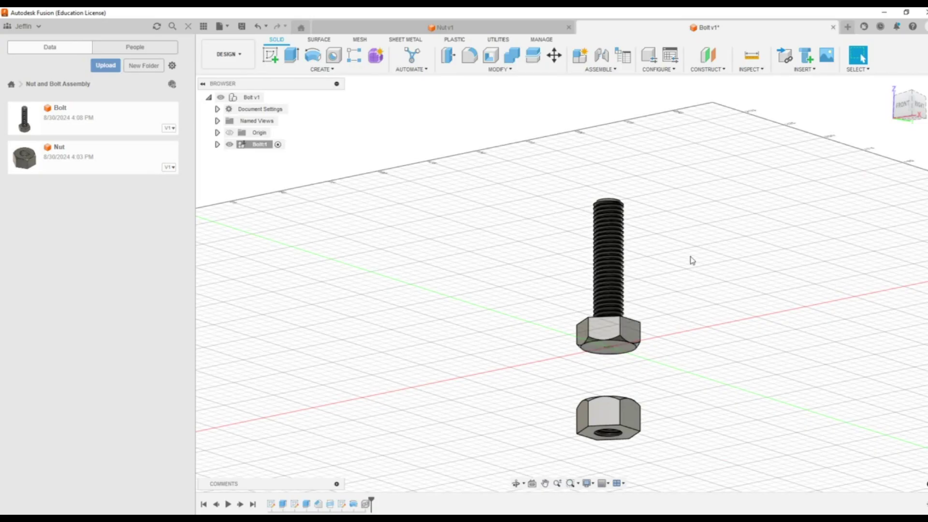
# - Joint the nut to the bolt, snapping the centre of the nut's bottom hole to the centre of the shank's end face
pyautogui.click(600, 69)
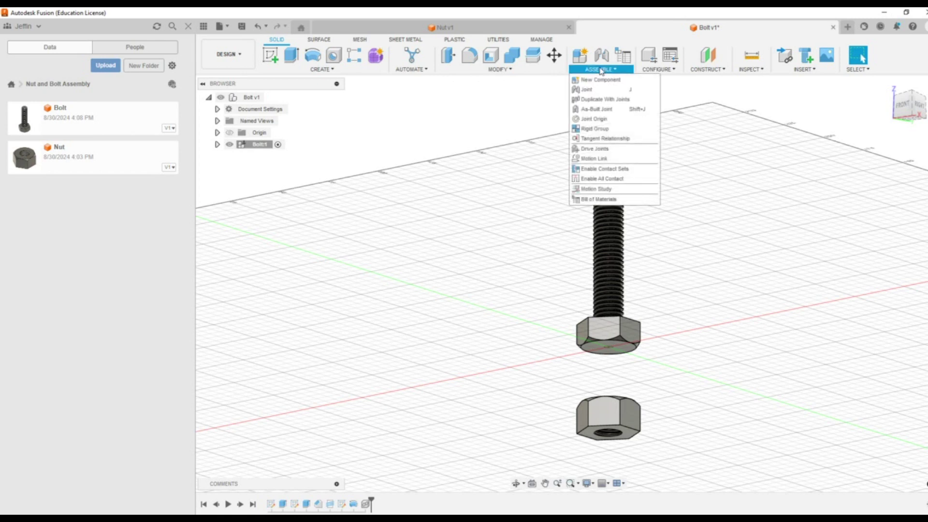
pyautogui.click(605, 90)
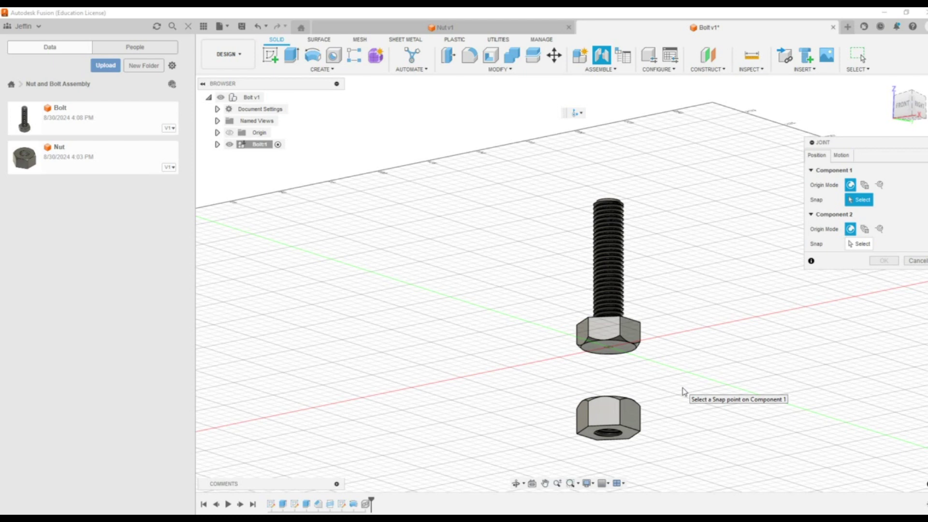
pyautogui.keyDown('shift'); pyautogui.moveTo(682, 388); pyautogui.dragTo(679, 358, button='middle'); pyautogui.keyUp('shift')
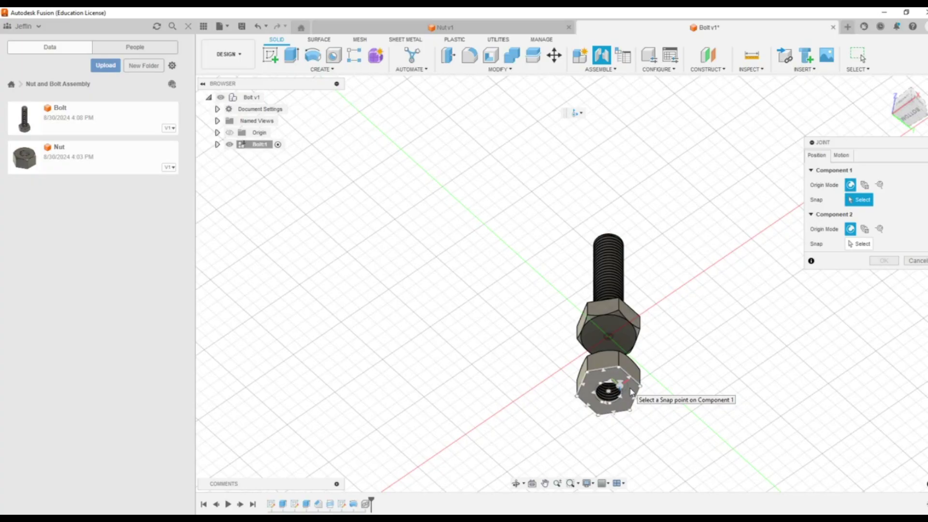
pyautogui.click(613, 392)
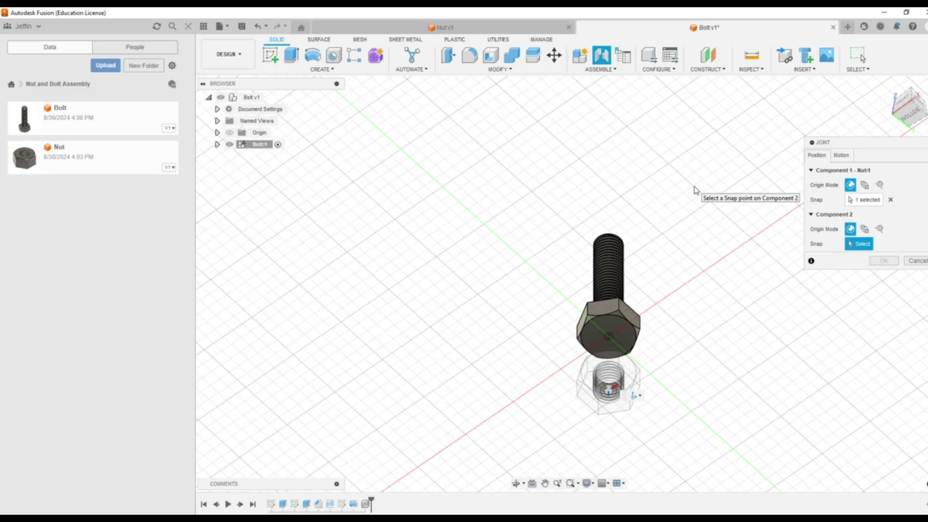
pyautogui.keyDown('shift'); pyautogui.moveTo(696, 191); pyautogui.dragTo(704, 303, button='middle'); pyautogui.keyUp('shift')
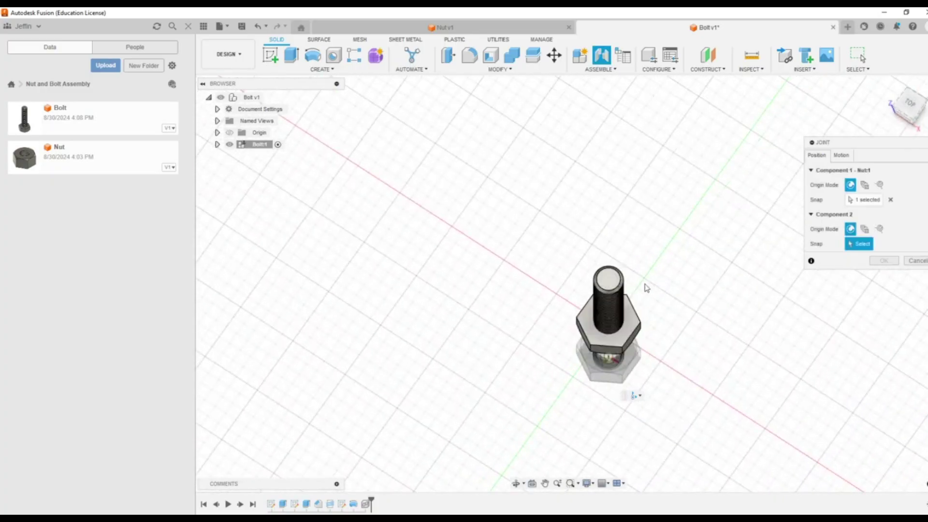
pyautogui.click(611, 283)
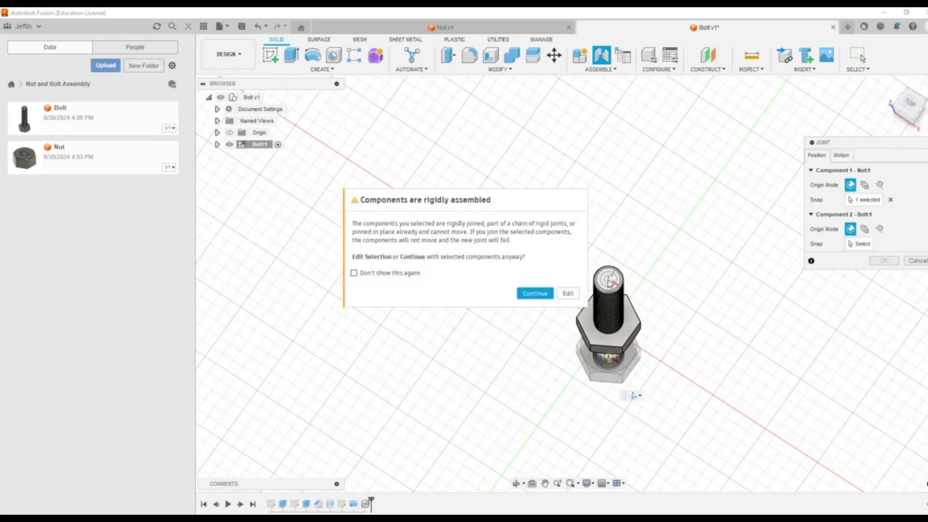
pyautogui.click(544, 294)
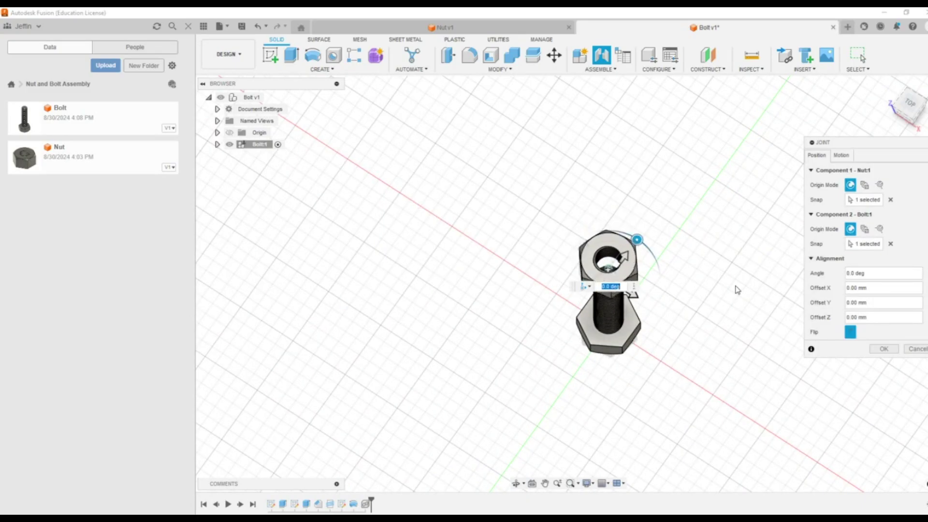
pyautogui.keyDown('shift'); pyautogui.moveTo(734, 289); pyautogui.dragTo(739, 230, button='middle'); pyautogui.keyUp('shift')
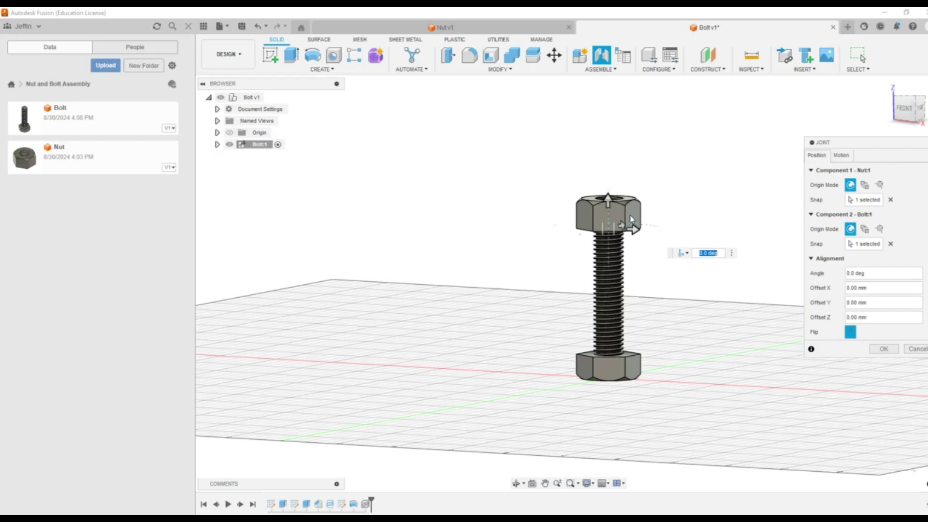
# - Preview the cylindrical joint's slide motion along the Z axis and set its minimum limit to -50 mm
pyautogui.click(841, 155)
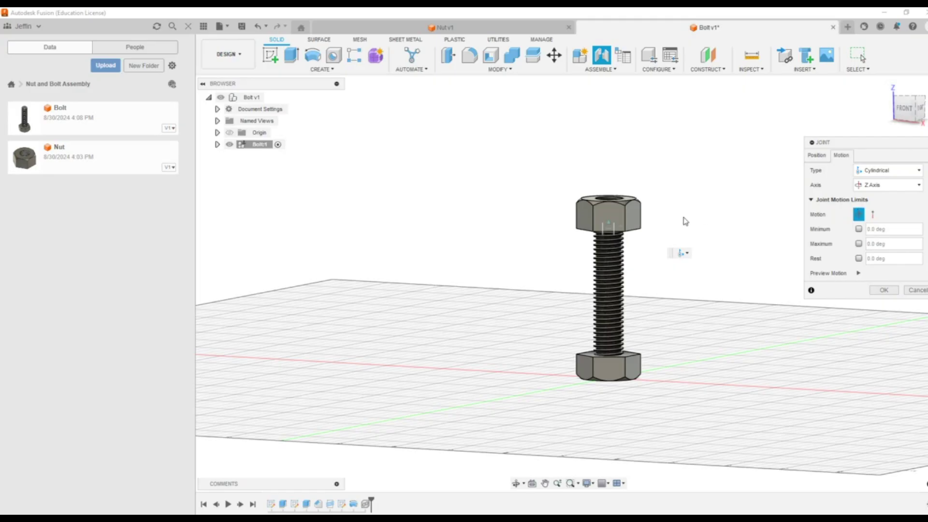
pyautogui.click(873, 214)
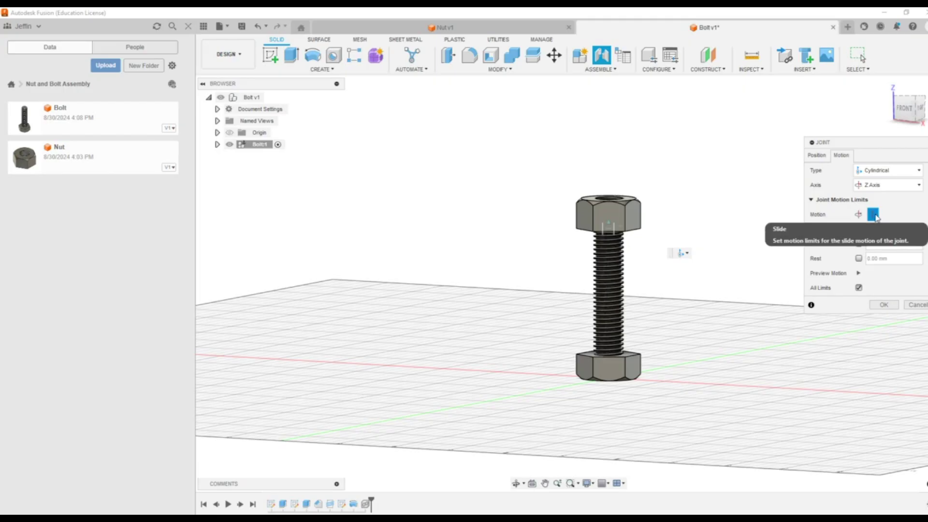
pyautogui.click(858, 274)
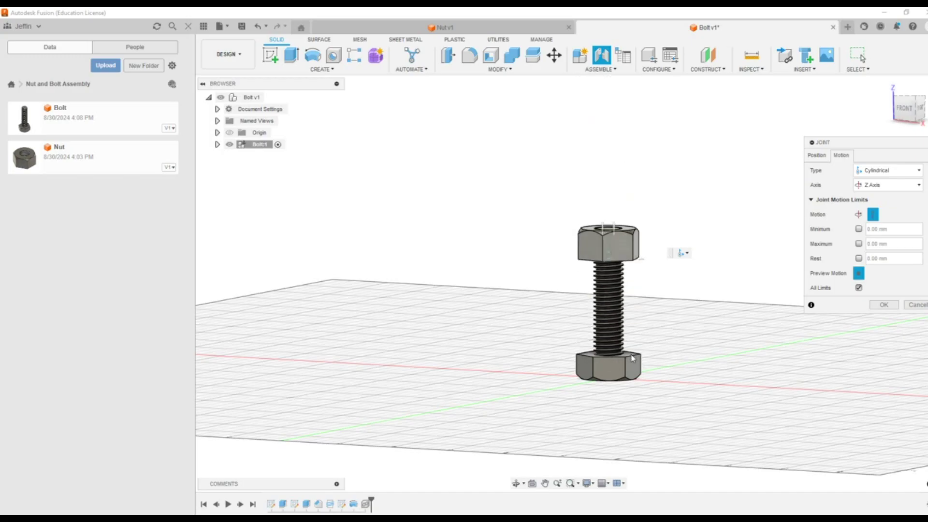
pyautogui.keyDown('shift'); pyautogui.moveTo(635, 359); pyautogui.dragTo(633, 355, button='middle'); pyautogui.keyUp('shift')
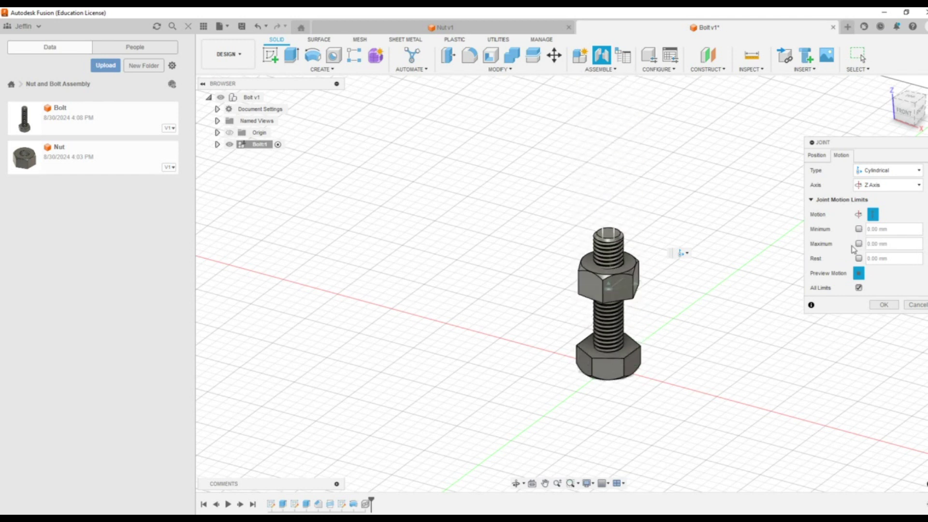
pyautogui.click(857, 228)
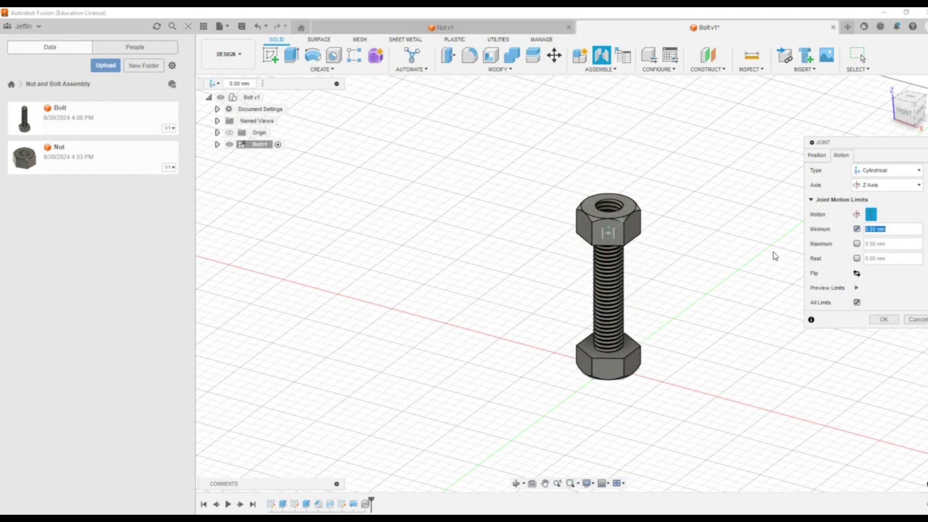
pyautogui.write('-50')
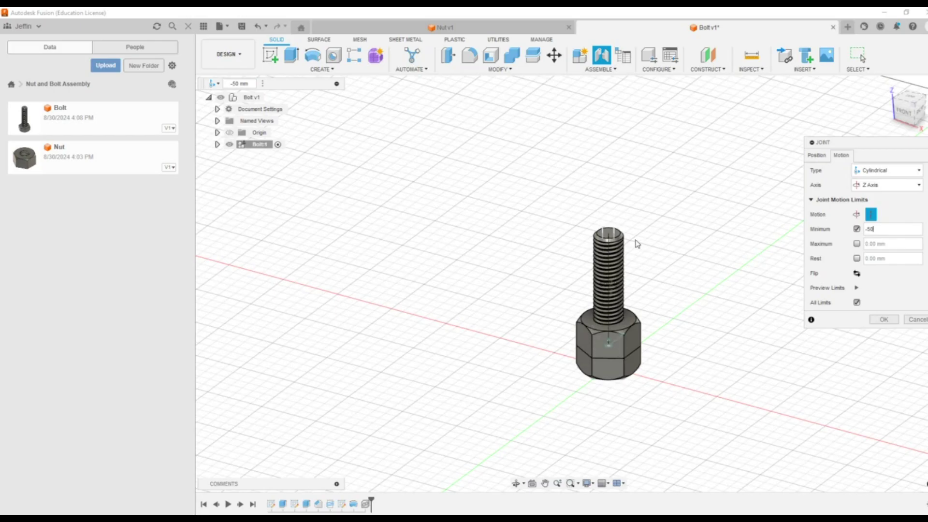
# - Set the slide motion's maximum limit to -12 mm, preview the limits and create the joint
pyautogui.click(856, 244)
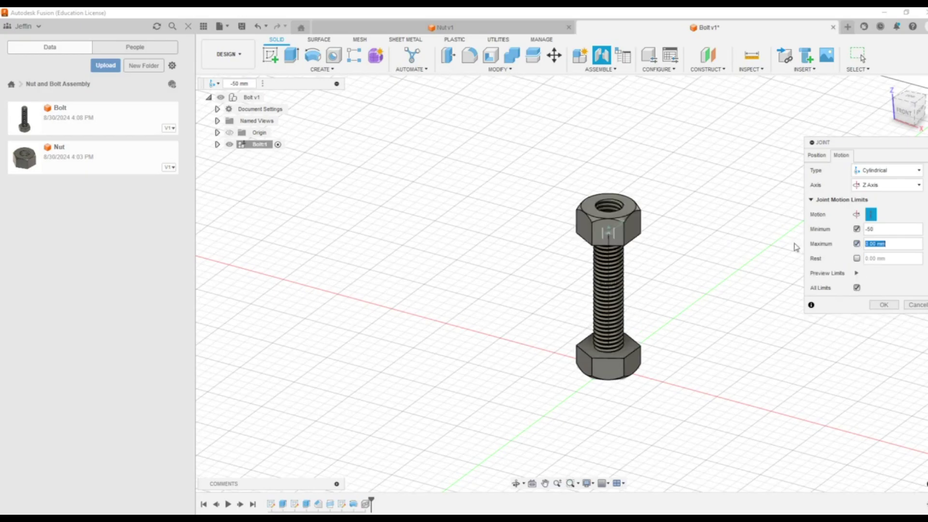
pyautogui.keyDown('shift'); pyautogui.moveTo(681, 267); pyautogui.dragTo(658, 237, button='middle'); pyautogui.keyUp('shift')
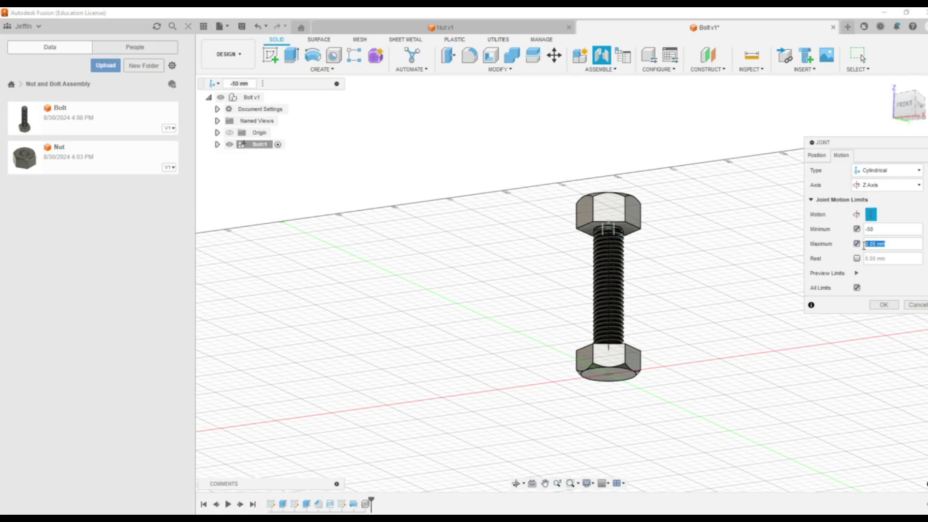
pyautogui.press('BackSpace')
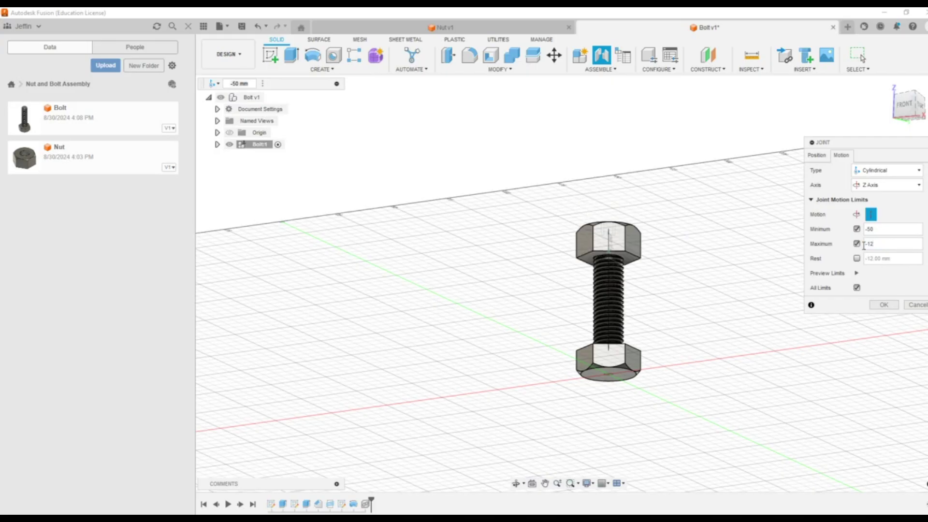
pyautogui.keyDown('shift'); pyautogui.moveTo(755, 242); pyautogui.dragTo(754, 275, button='middle'); pyautogui.keyUp('shift')
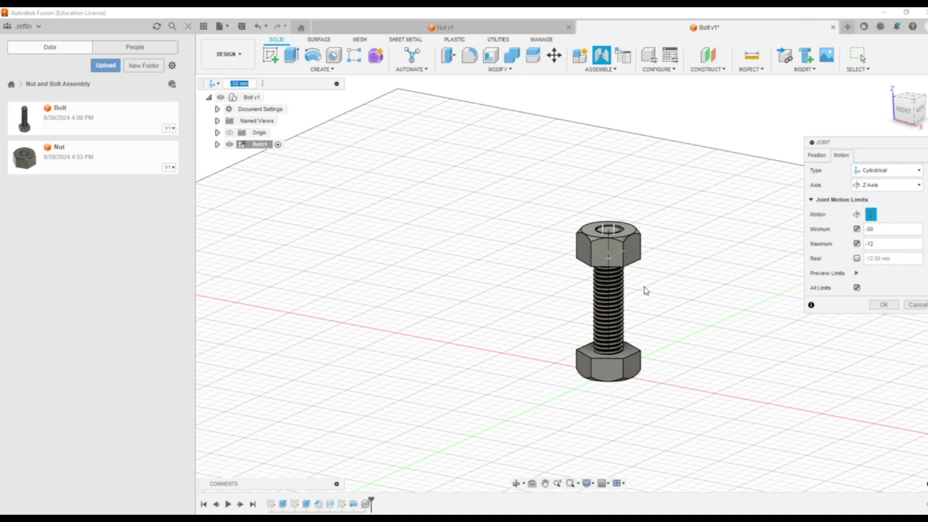
pyautogui.click(857, 273)
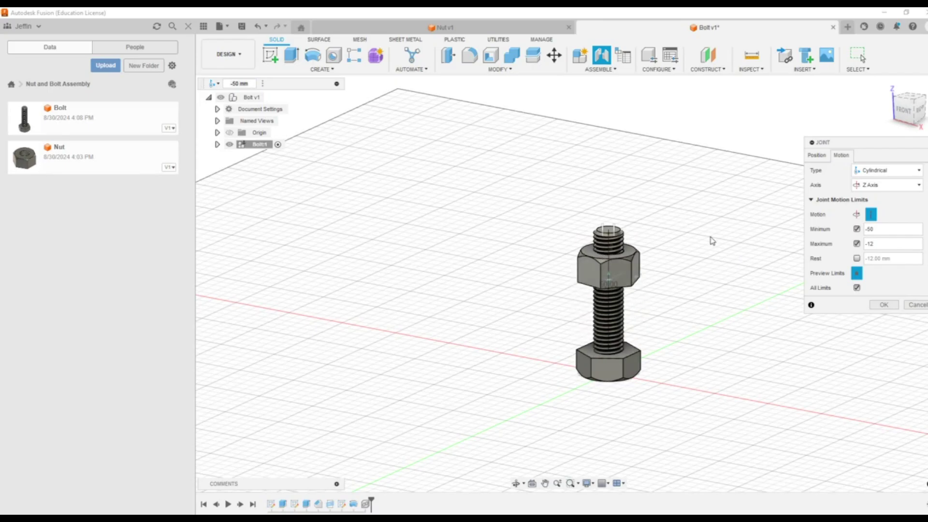
pyautogui.click(892, 307)
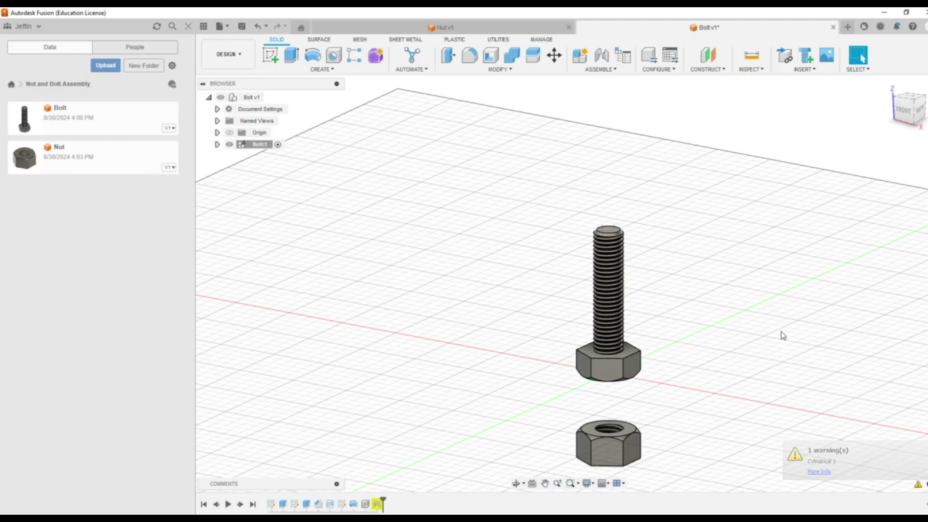
# - Set up an export of the design named Nut and Bolt Assembly as an Autodesk Fusion Archive file (*.f3z)
pyautogui.click(218, 28)
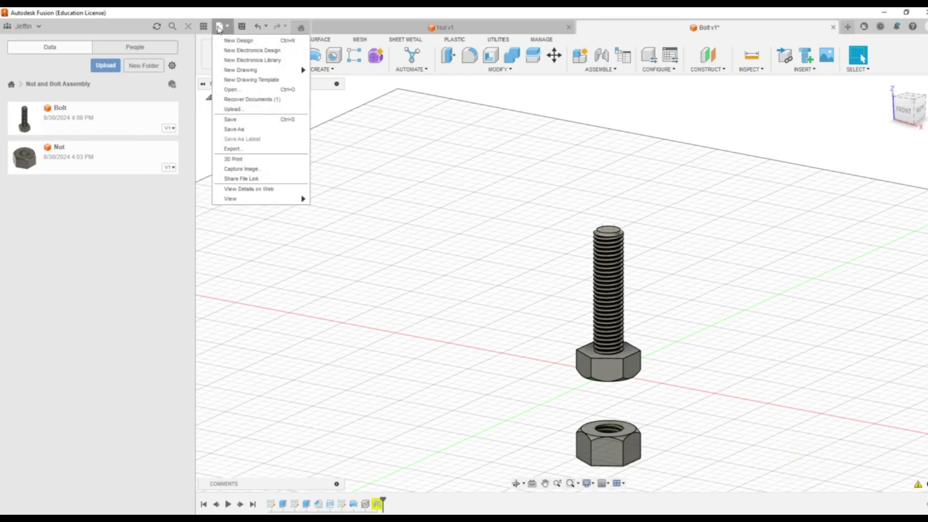
pyautogui.click(245, 153)
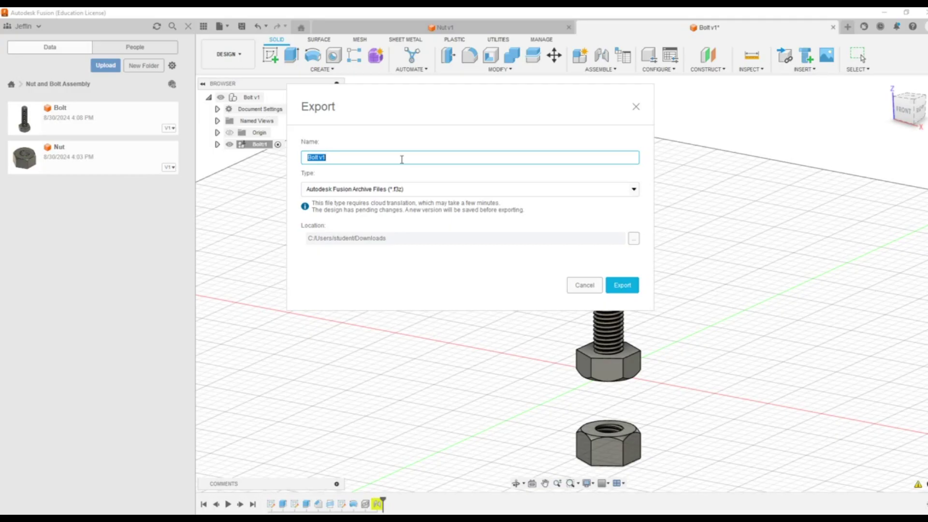
pyautogui.write('Nut and Bolt Assembly')
pyautogui.click(427, 191)
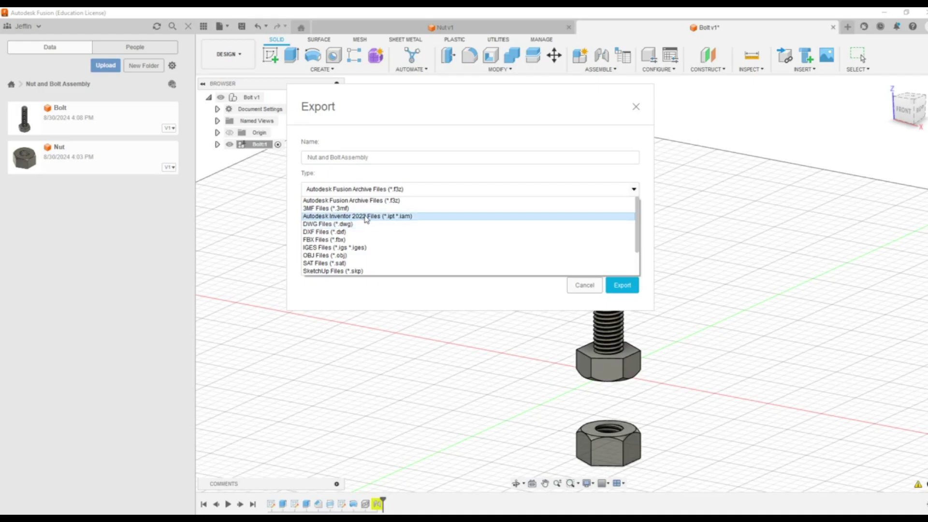
pyautogui.click(387, 201)
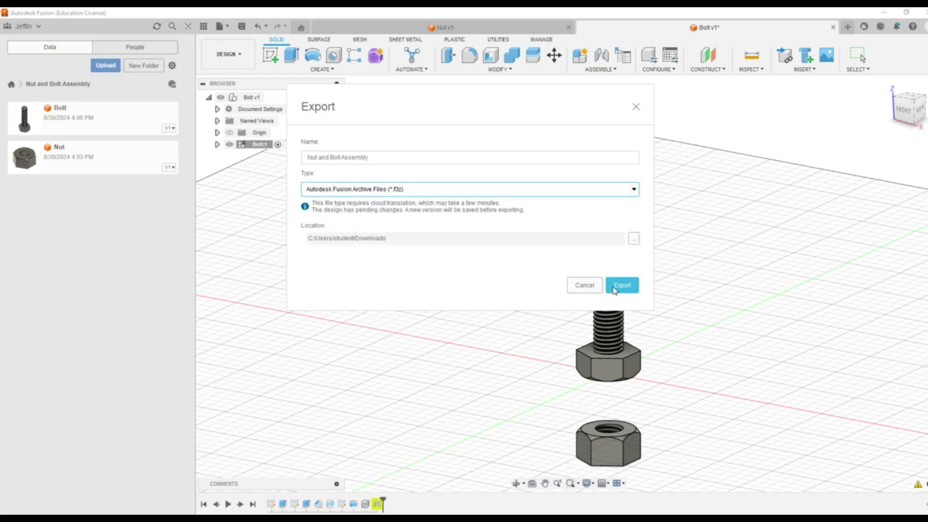